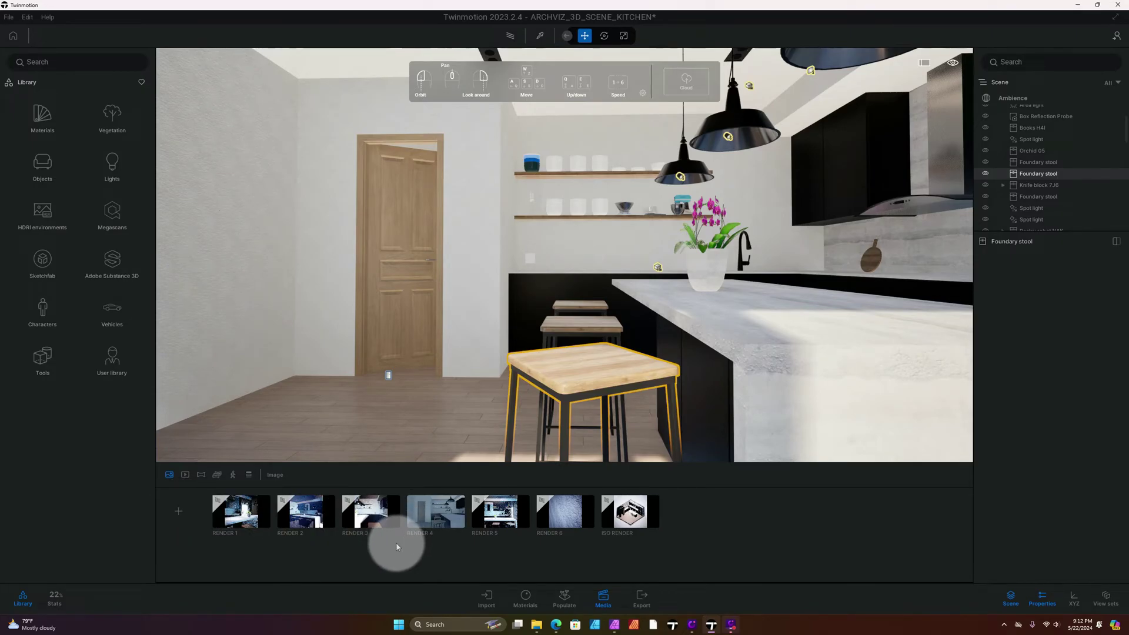
Step: Load the RENDER 4 shot from the Media strip so its Env settings appear
left_click(440, 520)
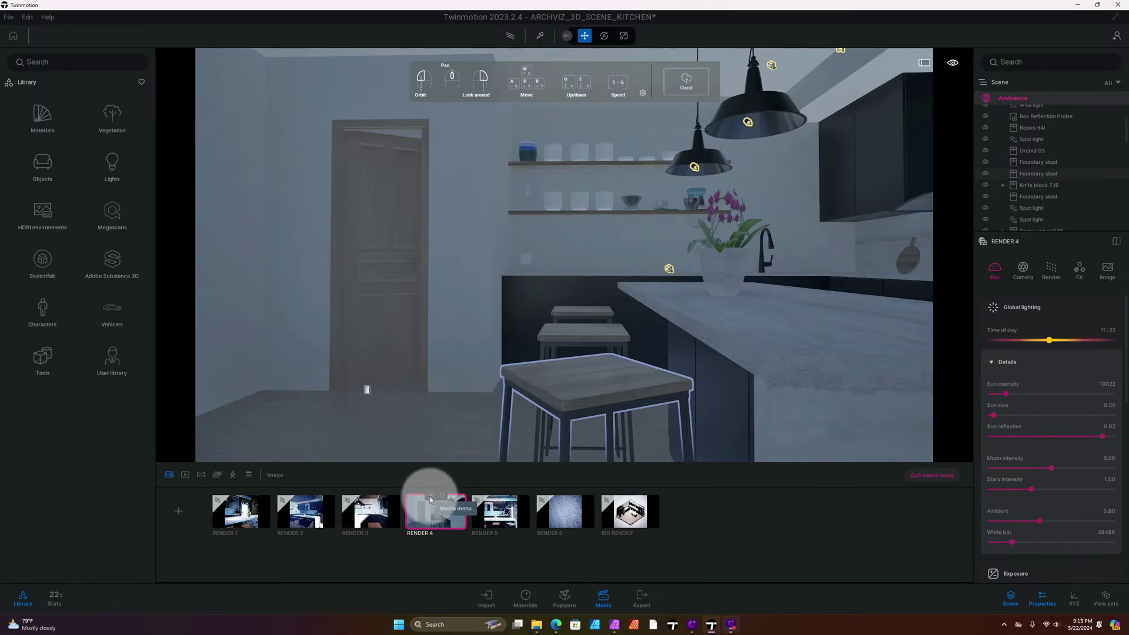
left_click(430, 499)
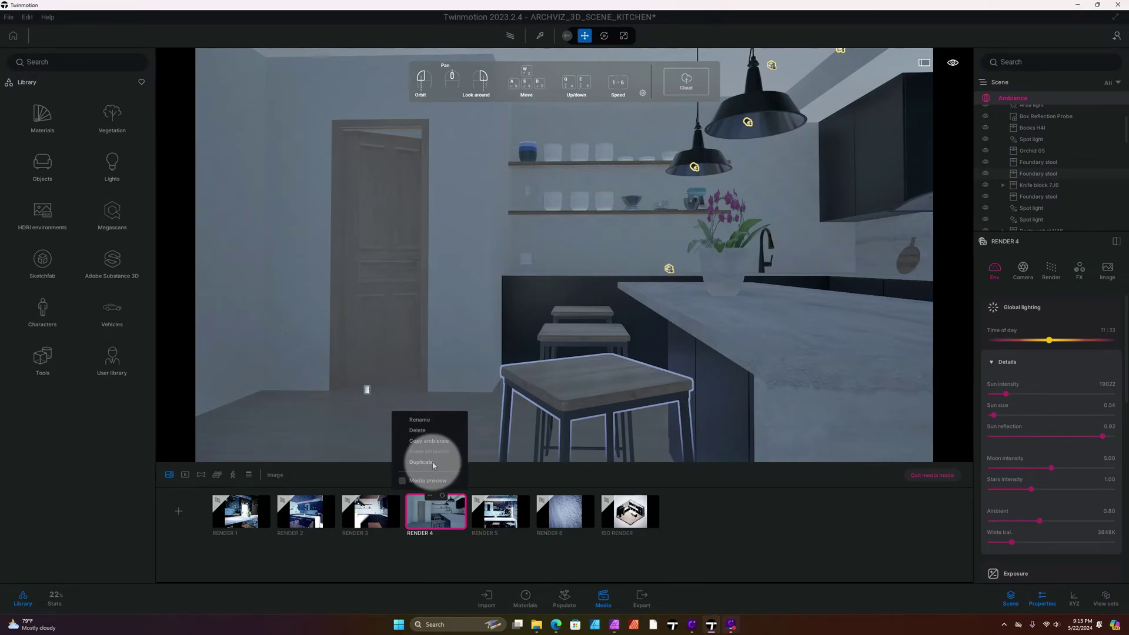
left_click(685, 528)
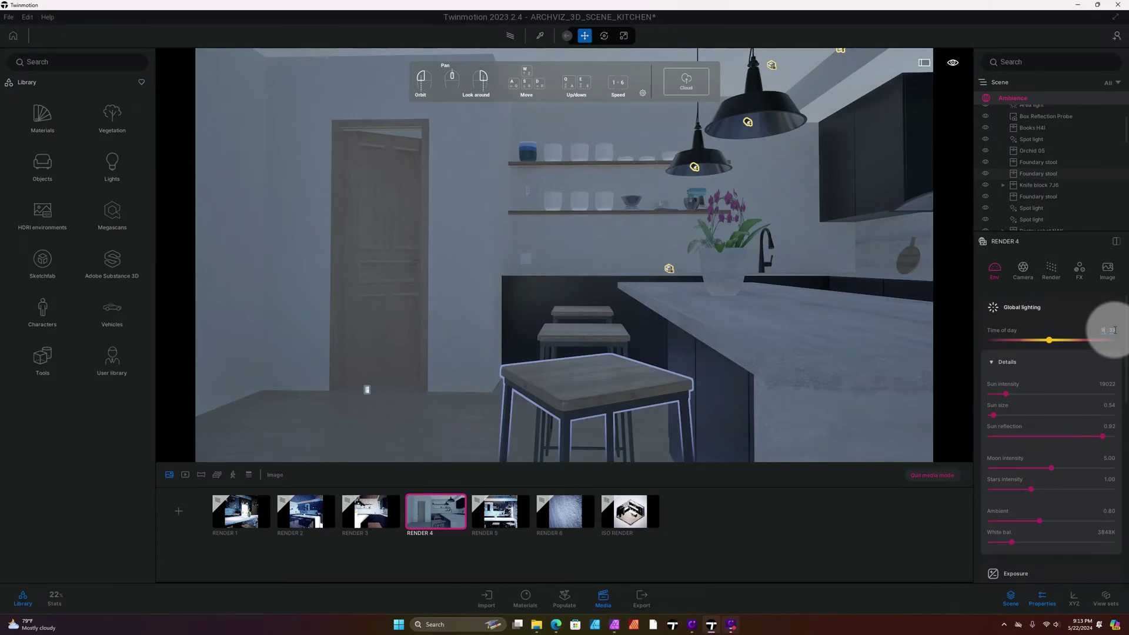
Step: Set the time of day to 09:30 and the sun intensity to 25000
key("Tab")
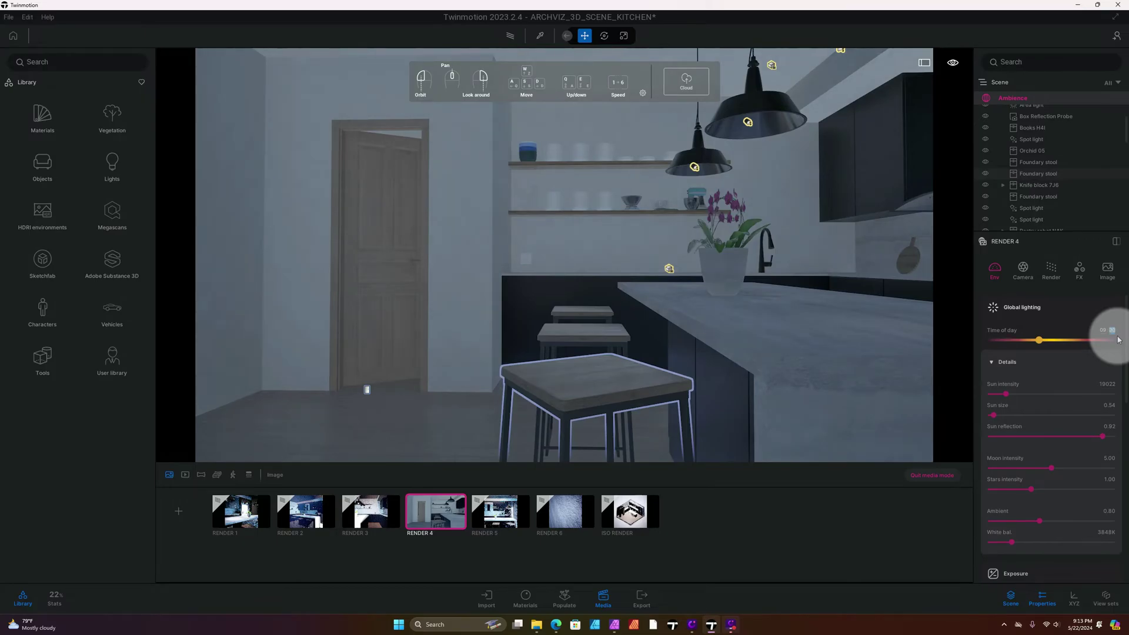
left_click(994, 363)
left_click(993, 363)
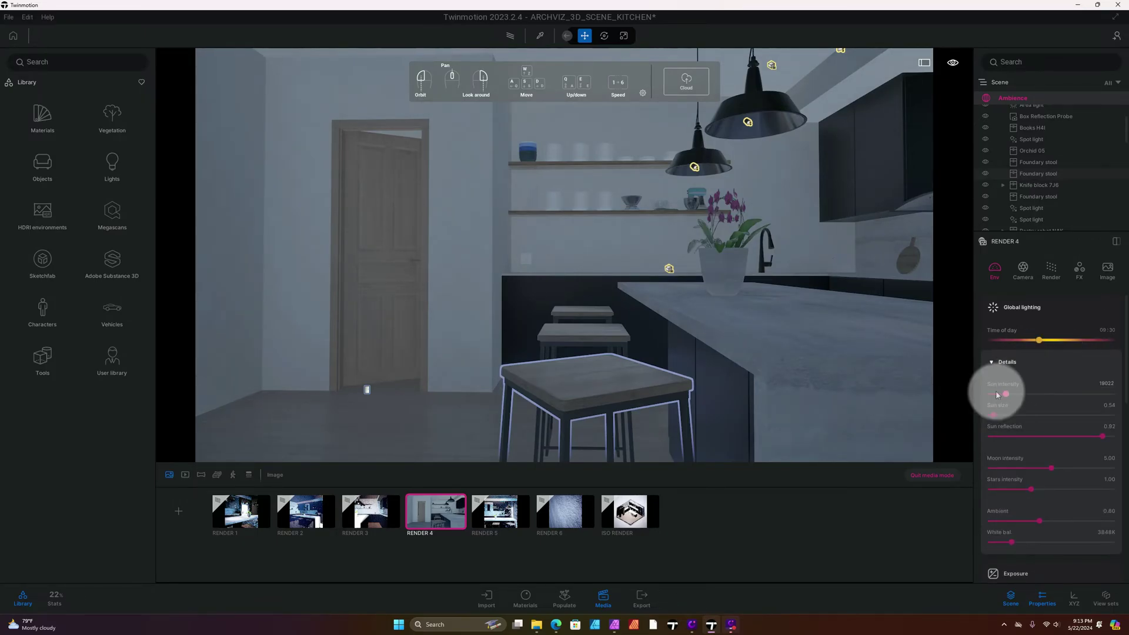
left_click(1105, 385)
type("25000")
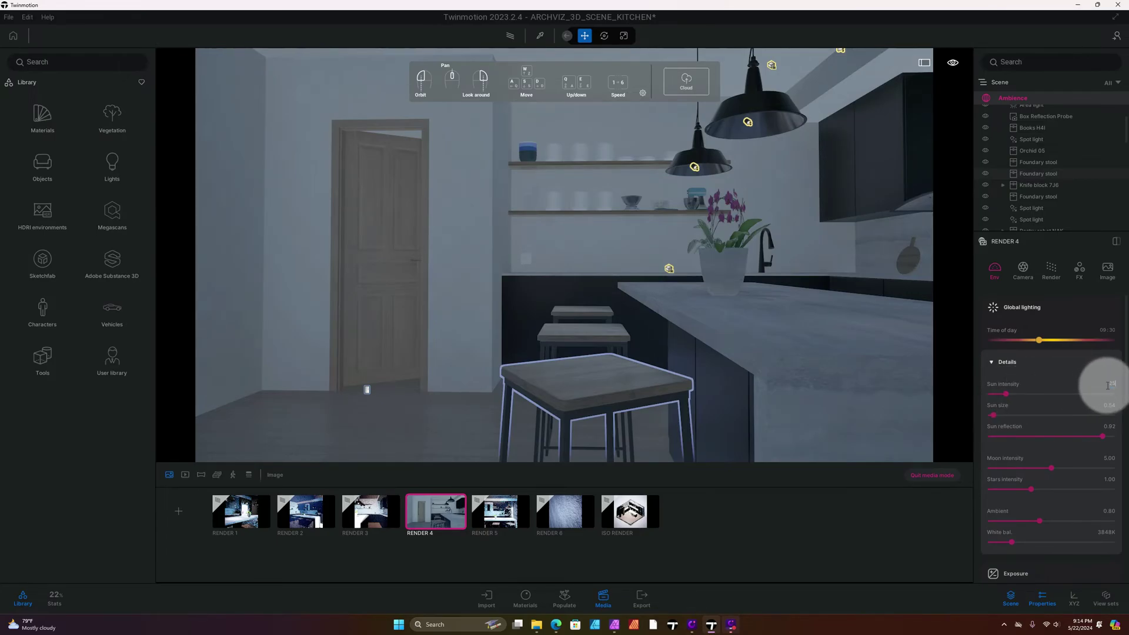
key("Return")
Step: Set Ambient to 1.00 and white balance to 4700K
scroll(1066, 407, "down", 3)
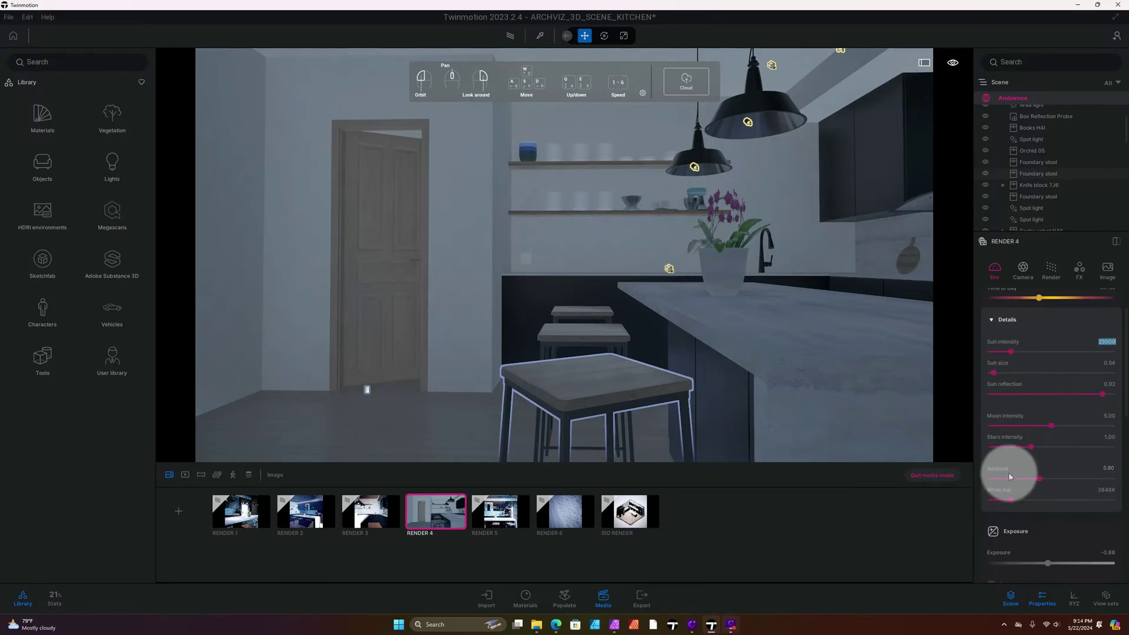
left_click(1104, 465)
type("1")
key("Return")
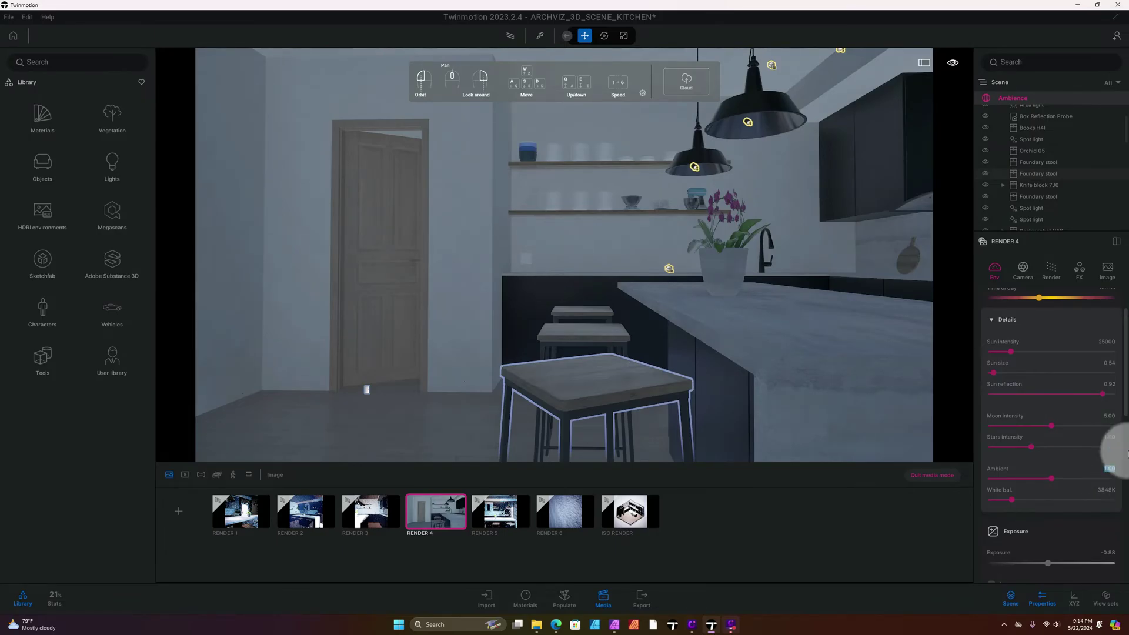
left_click(1113, 490)
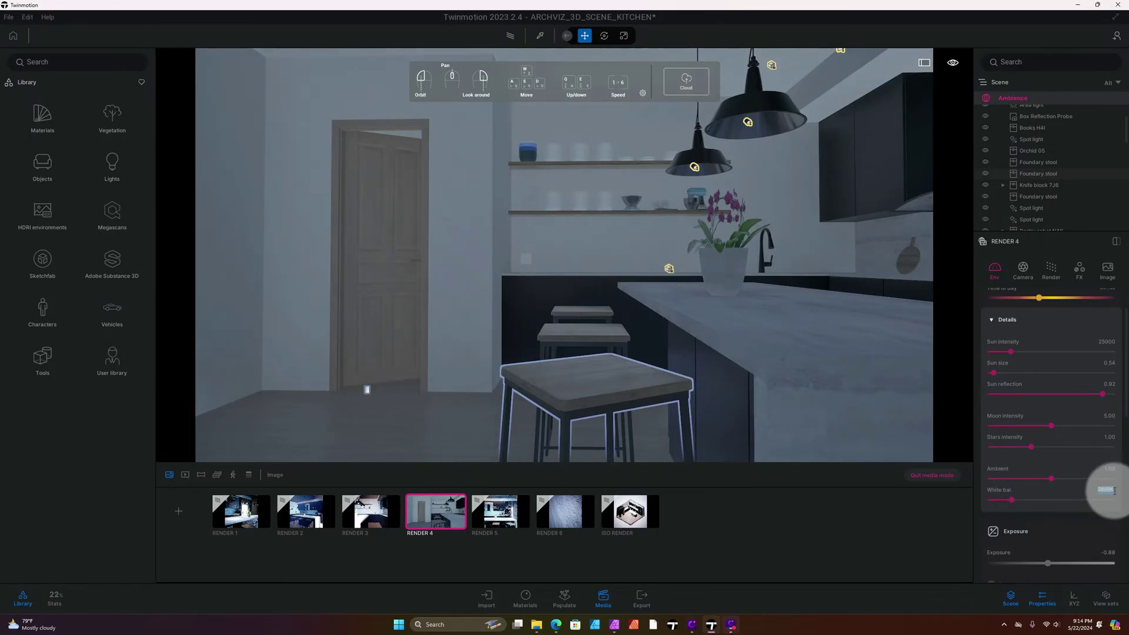
key("BackSpace")
type("4700")
key("Return")
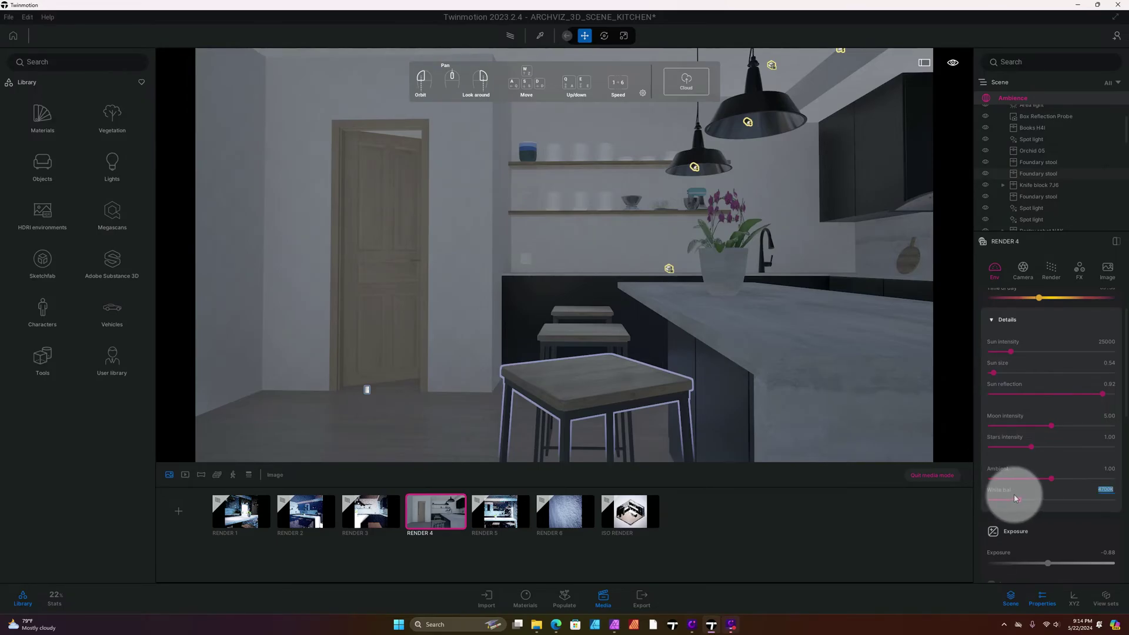
Step: Raise the exposure to 1.00 to brighten the kitchen render
scroll(1014, 494, "down", 2)
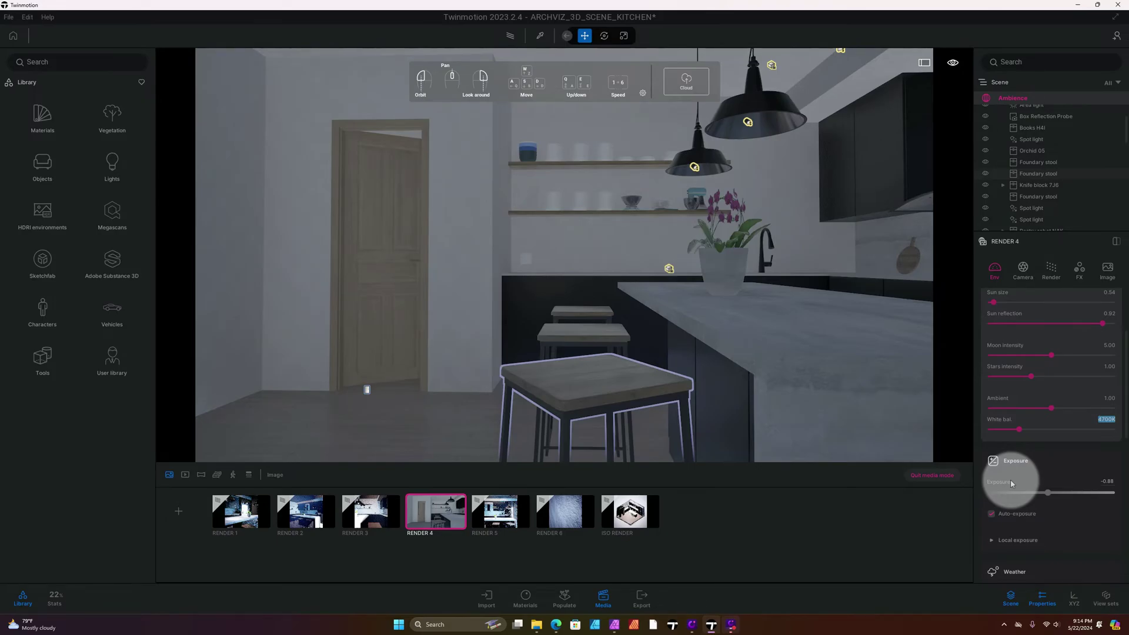
left_click(1105, 482)
type("1")
key("Return")
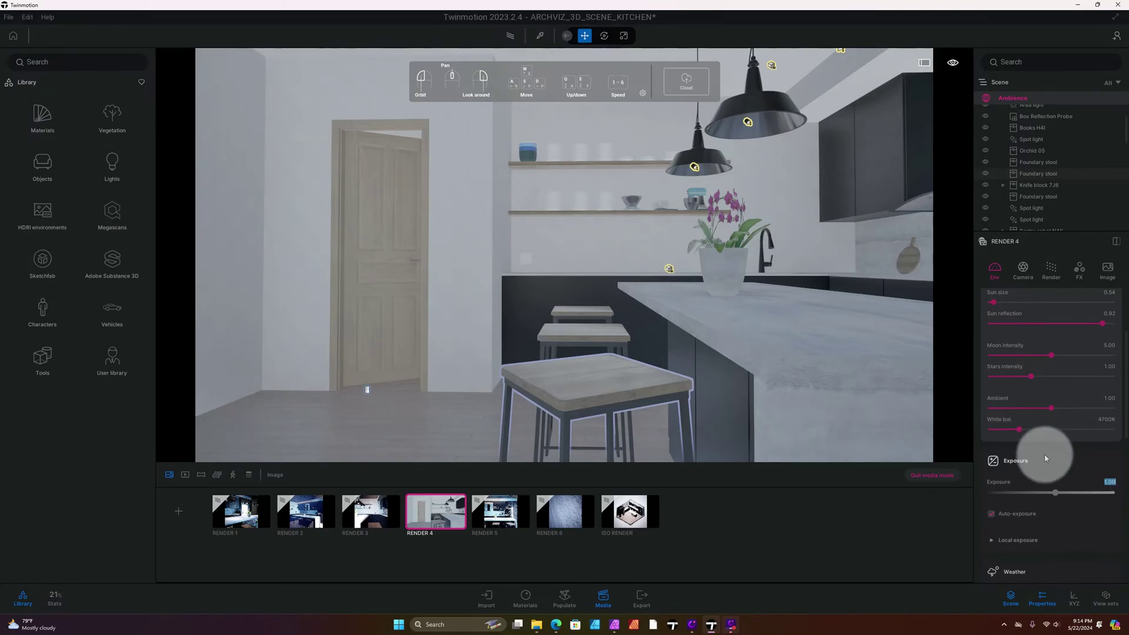
scroll(1044, 455, "down", 2)
scroll(1049, 458, "down", 1)
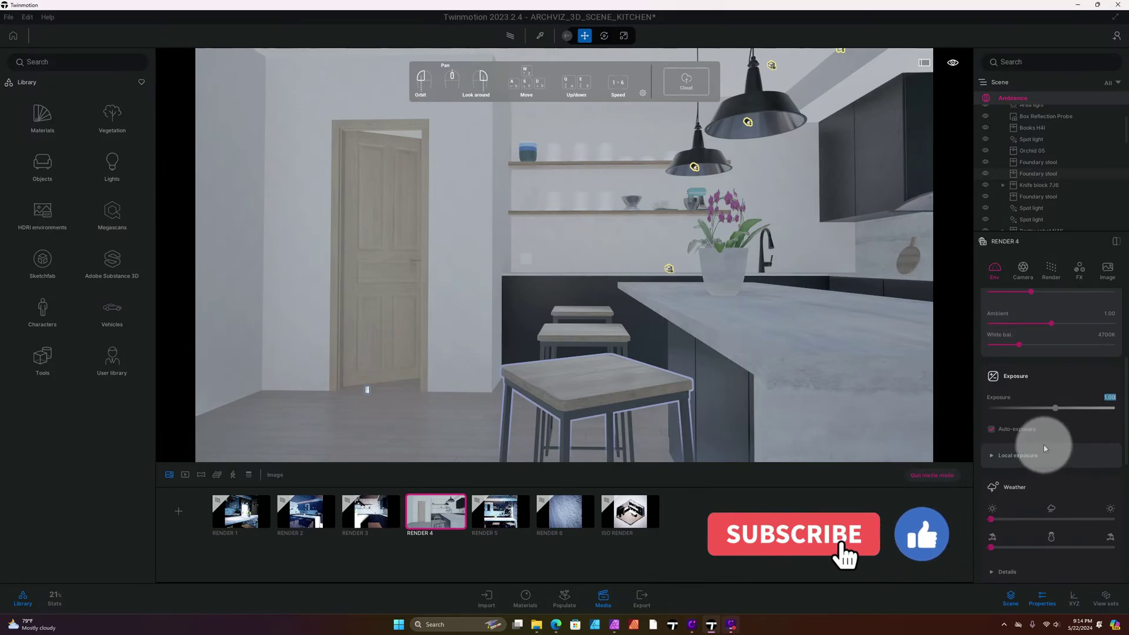
Step: Set the Sun - North offset under Location to 340° so sunlight enters the kitchen
scroll(1043, 443, "down", 1)
scroll(1043, 443, "down", 2)
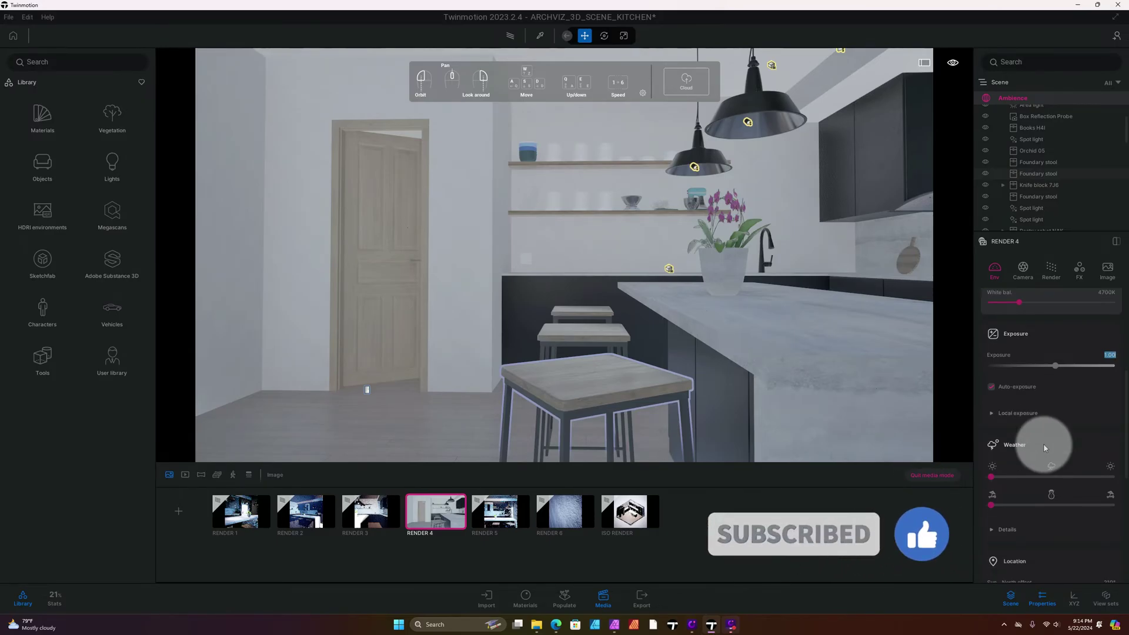
scroll(1042, 442, "down", 3)
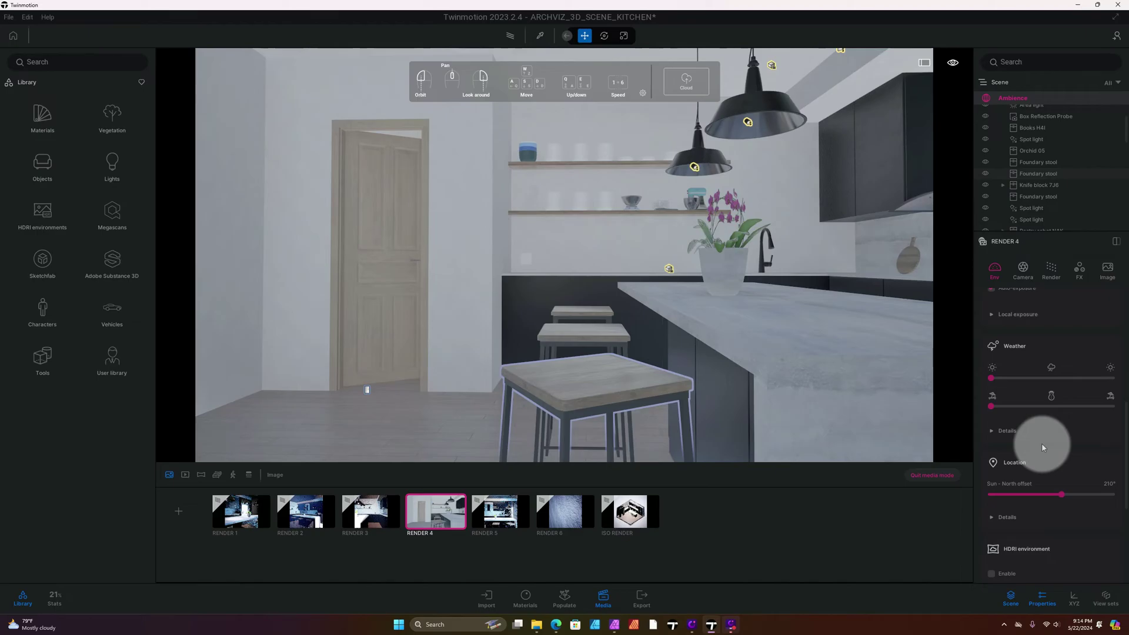
left_click(1002, 418)
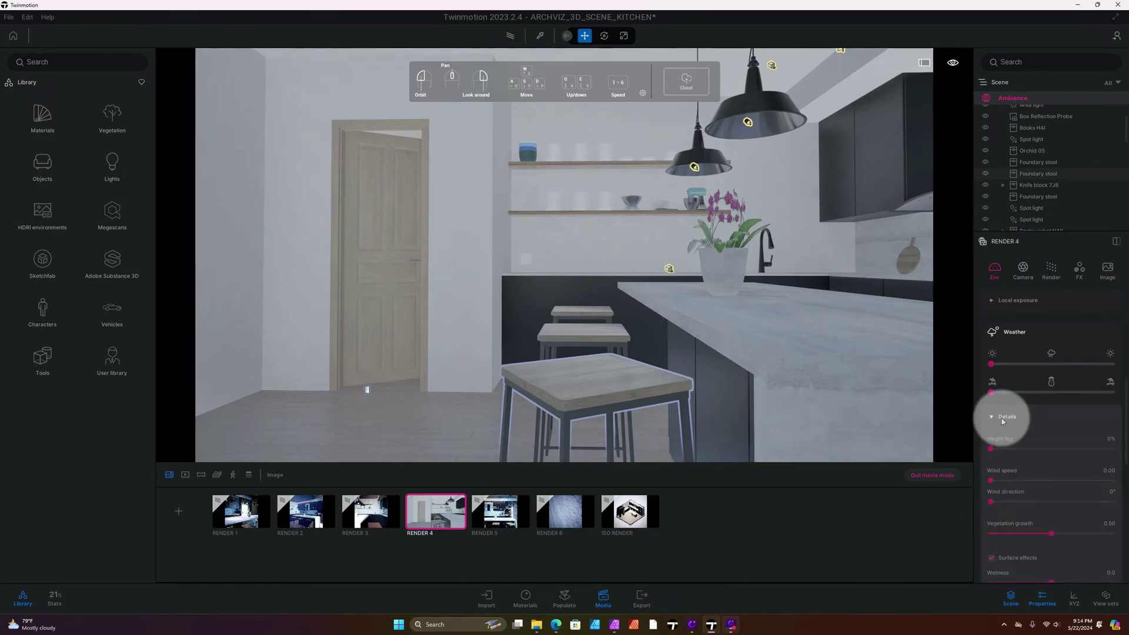
left_click(1002, 418)
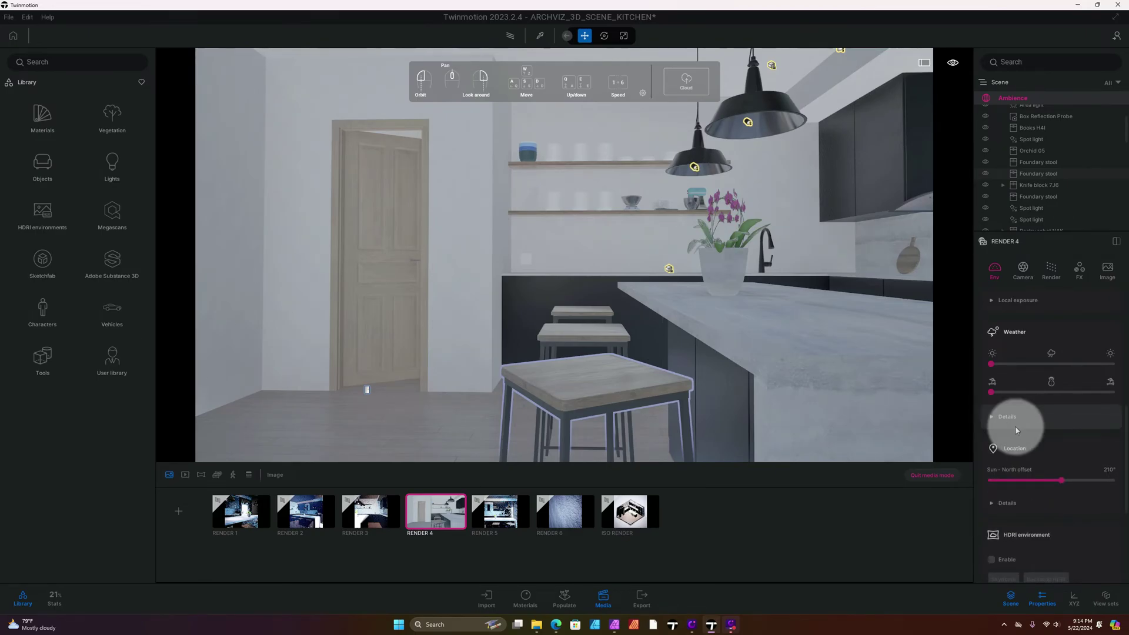
left_click(1005, 417)
scroll(1007, 424, "down", 1)
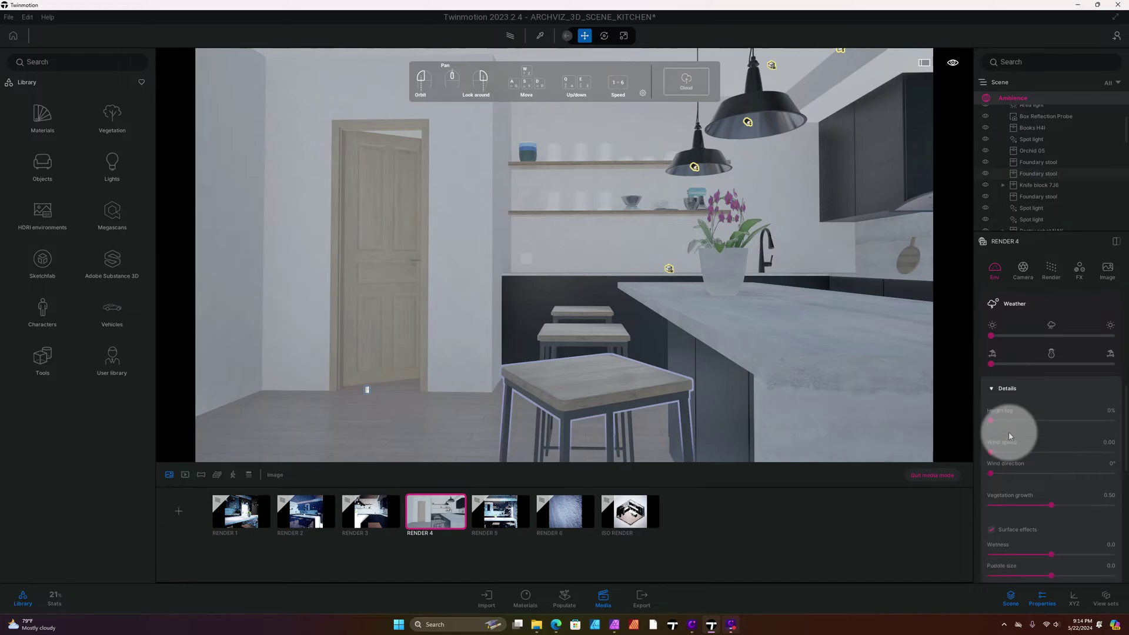
left_click(999, 388)
mouse_move(1036, 423)
left_click(1109, 412)
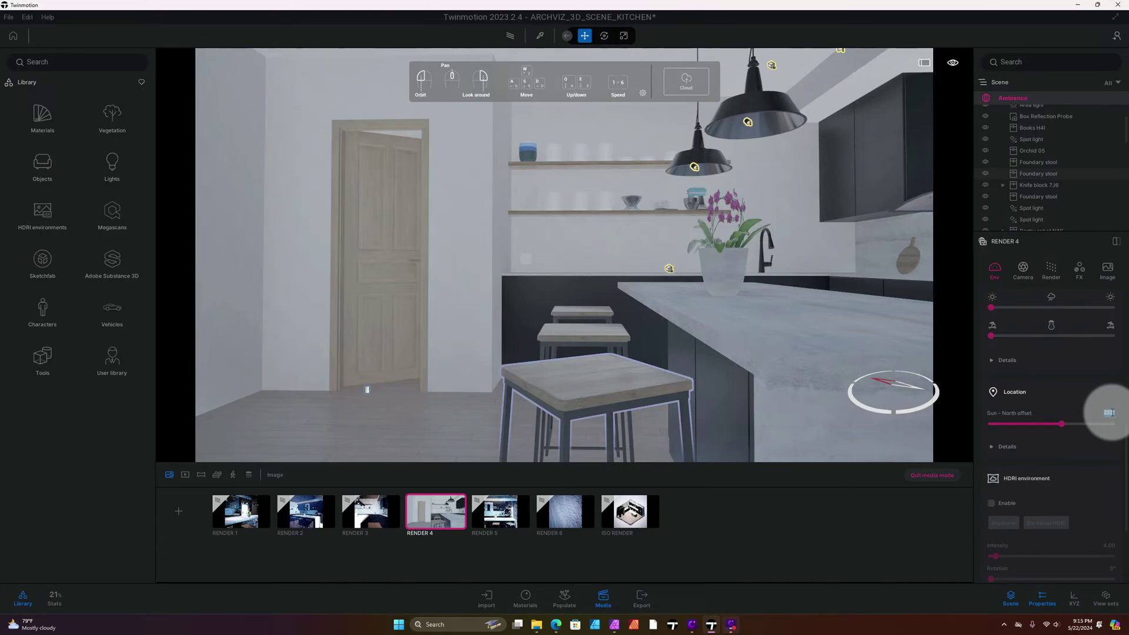
type("330")
key("Return")
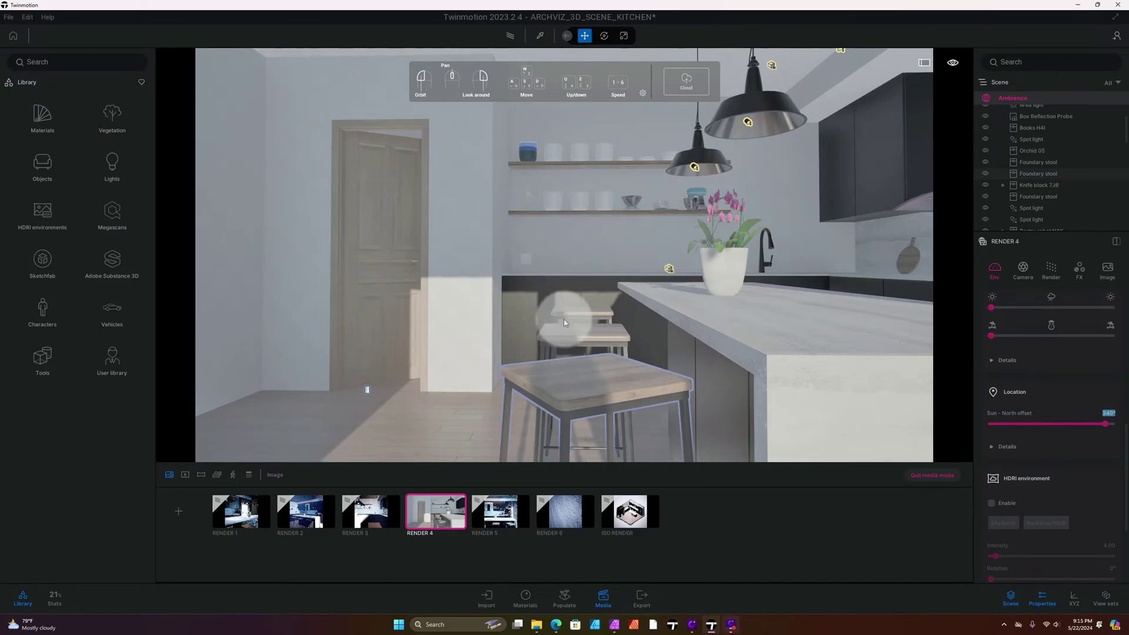
Step: Expand the Location details, then bring up RENDER 4's camera settings
left_click(1033, 449)
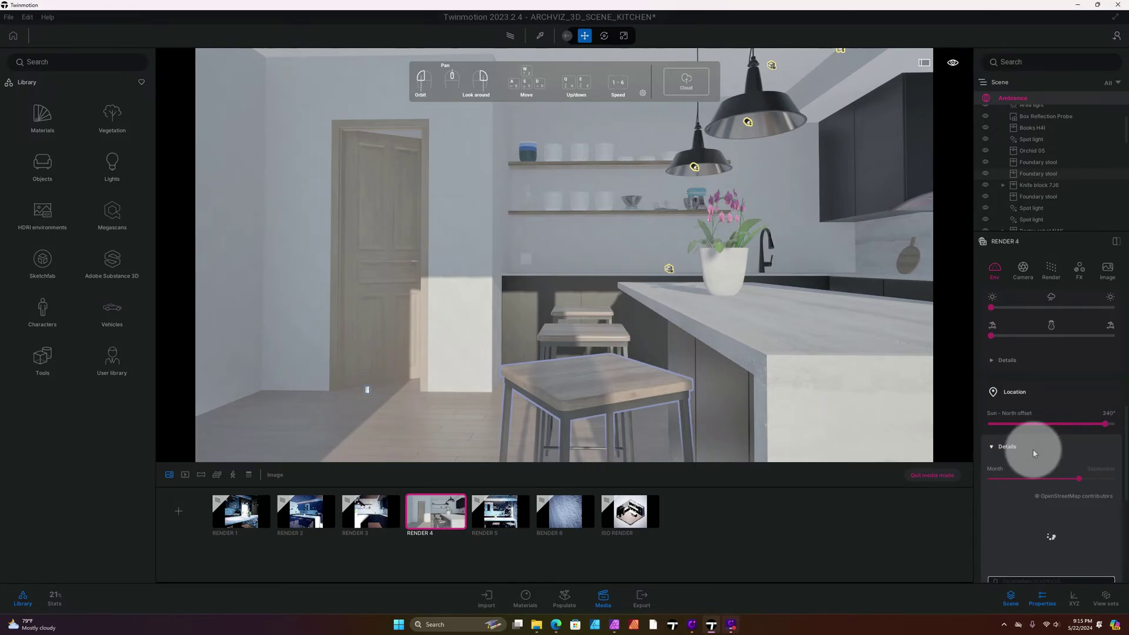
scroll(1032, 451, "down", 1)
scroll(1032, 452, "down", 1)
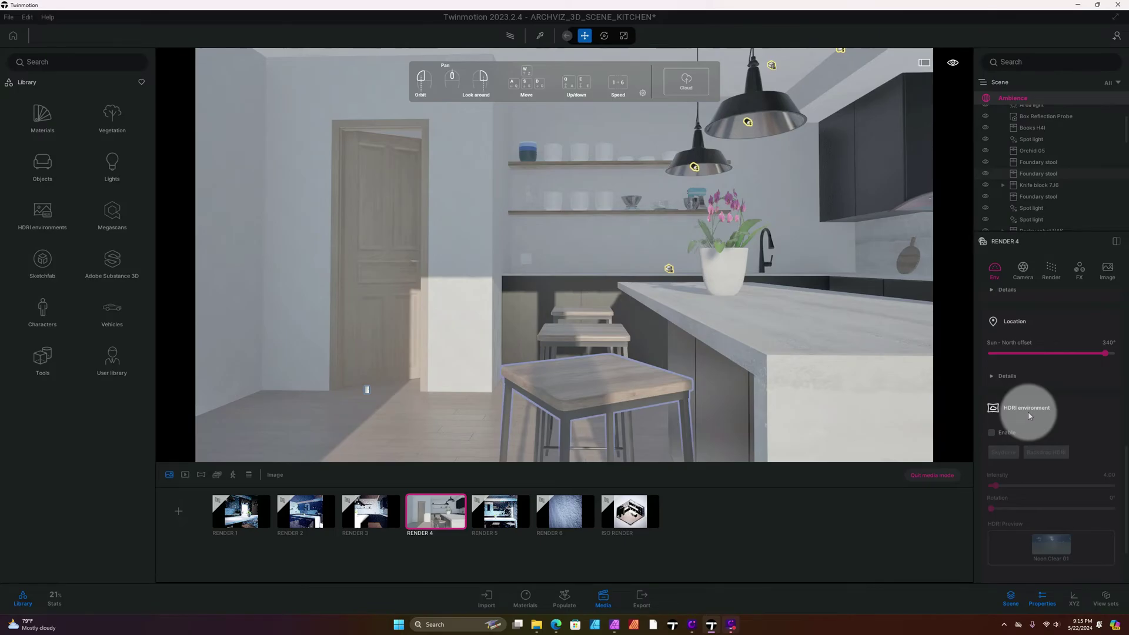
scroll(1052, 415, "down", 1)
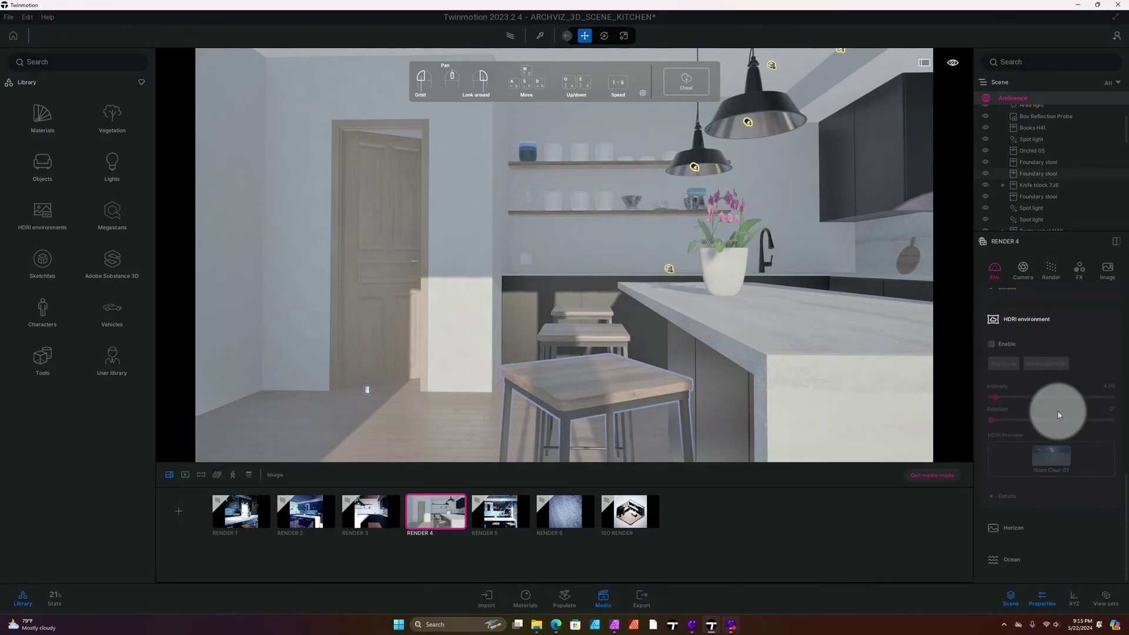
left_click(1023, 269)
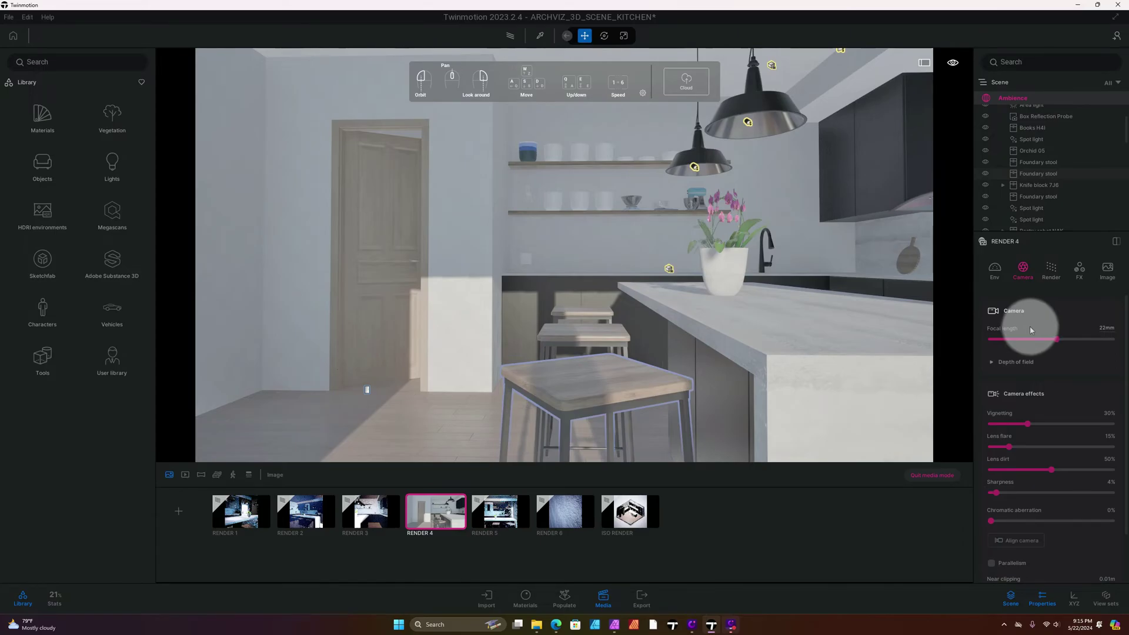
Step: Change the camera focal length from 22mm to 30mm
left_click(1102, 328)
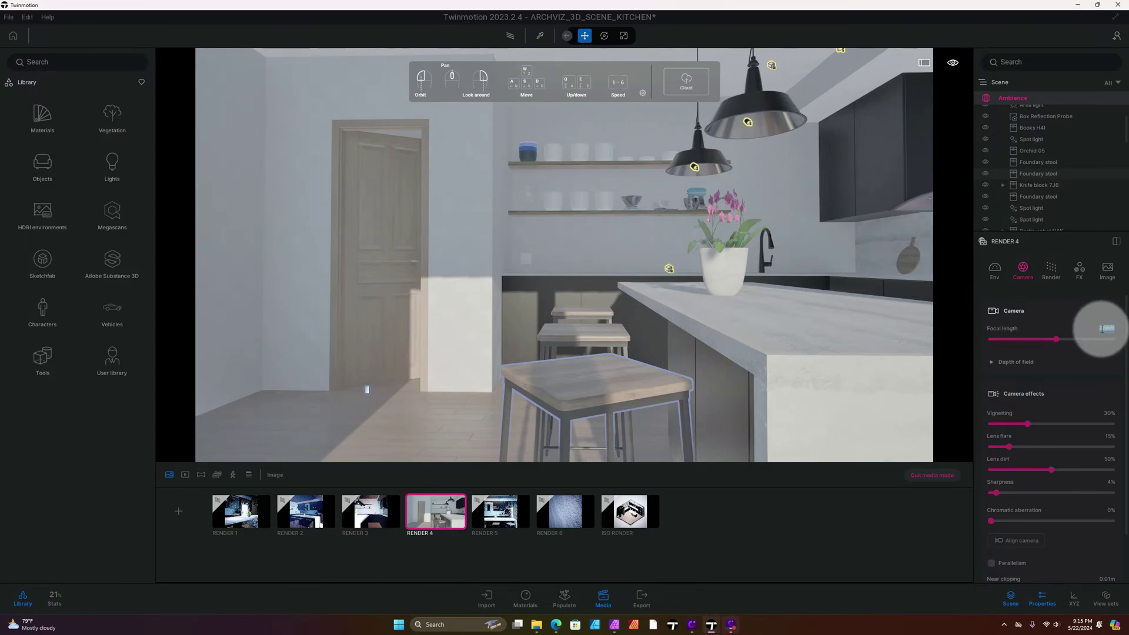
type("30")
key("Return")
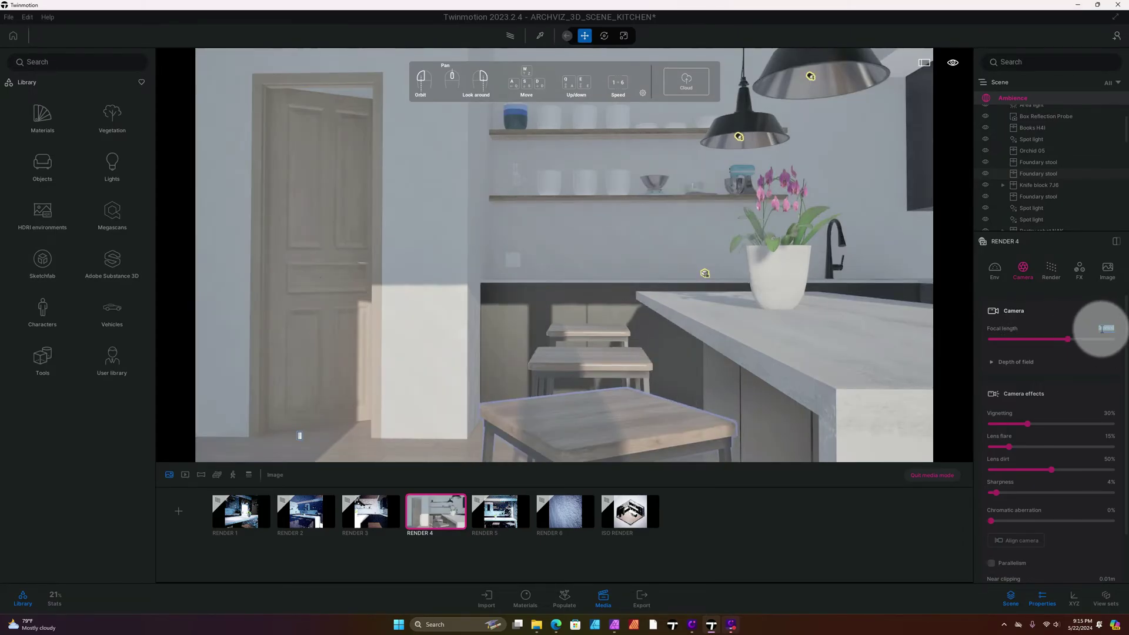
left_click(1051, 361)
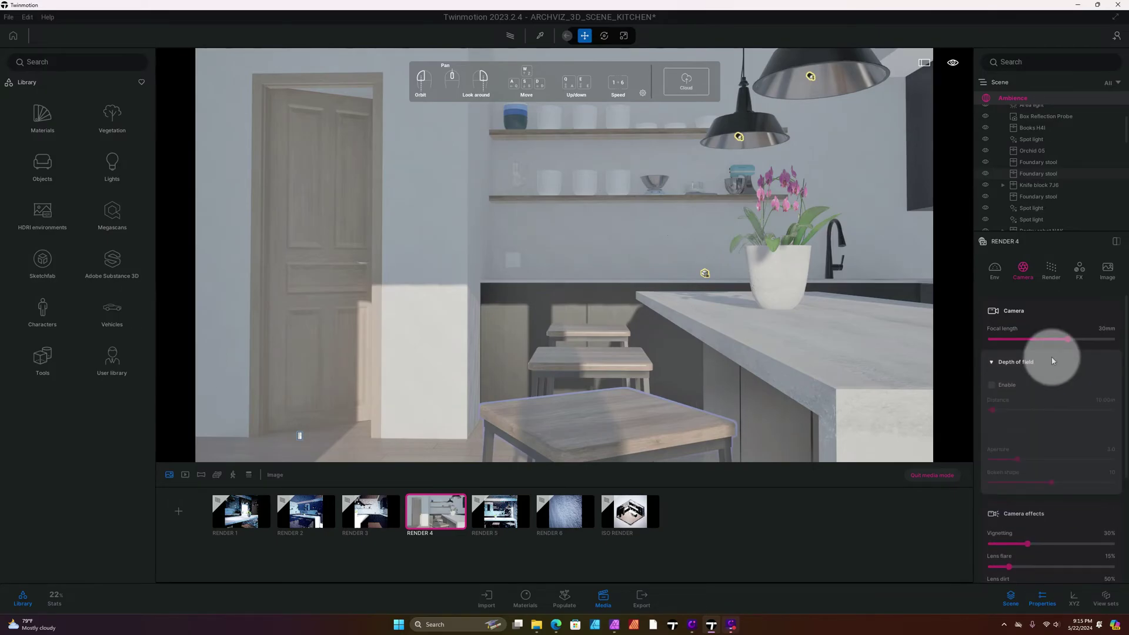
left_click(1051, 361)
scroll(1052, 361, "down", 3)
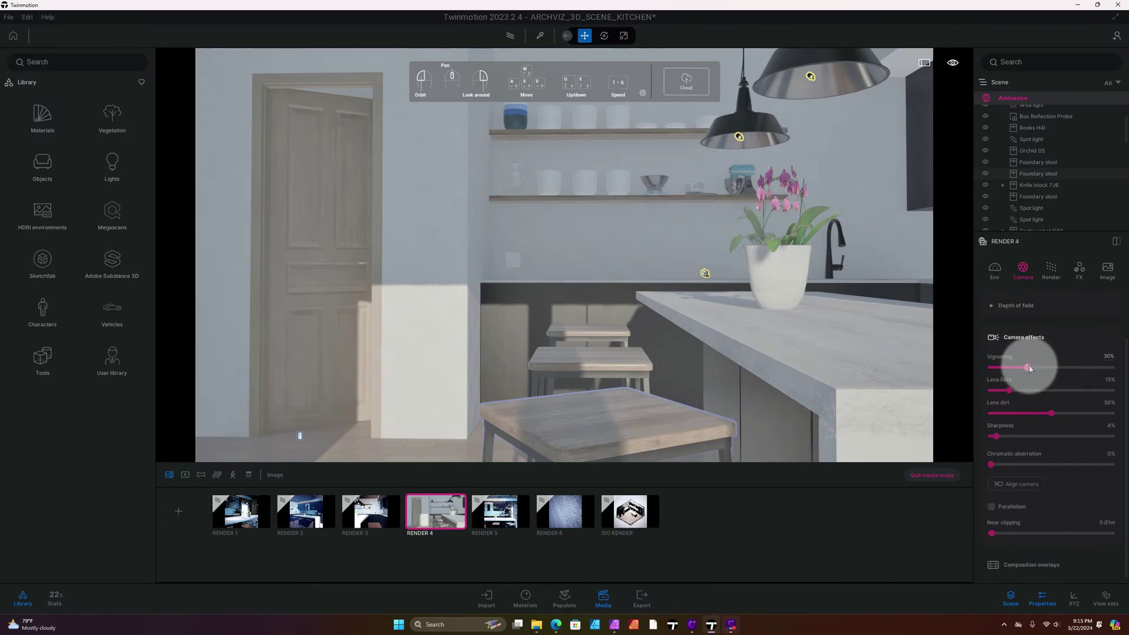
Step: Raise camera vignetting to 60% and sharpness to 25%
left_click(1108, 357)
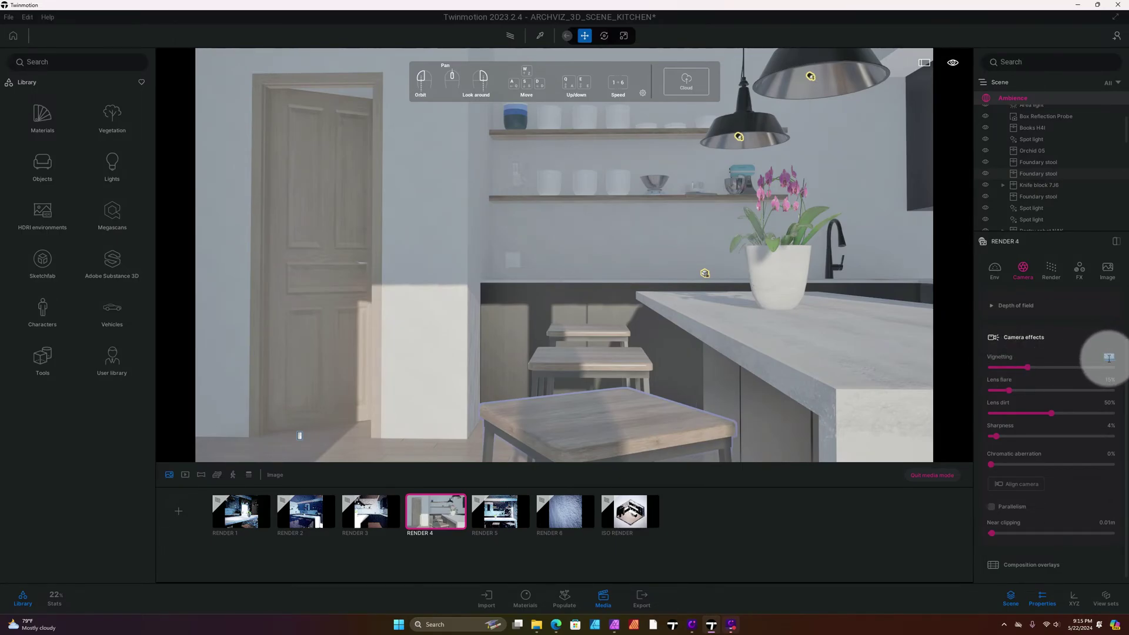
type("40")
key("Return")
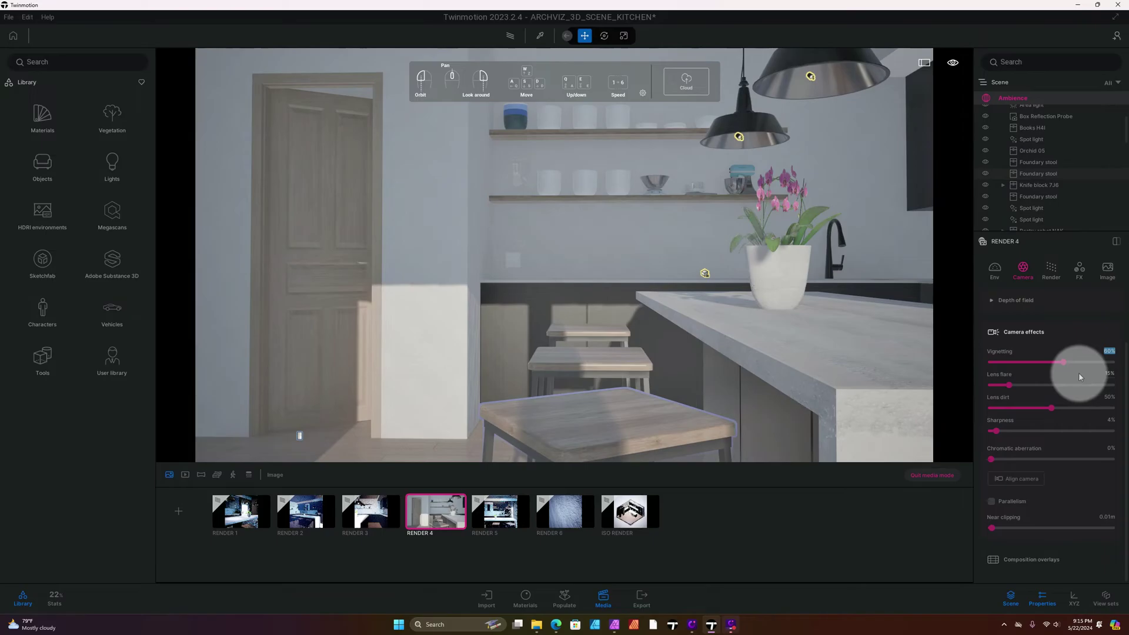
left_click(1110, 420)
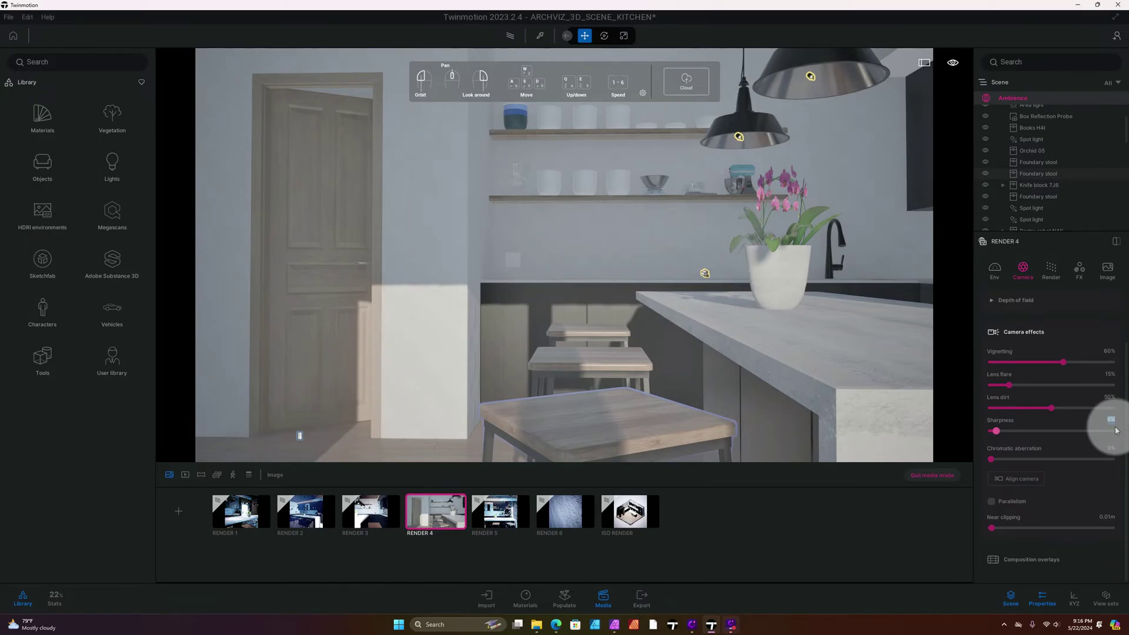
type("25")
key("Return")
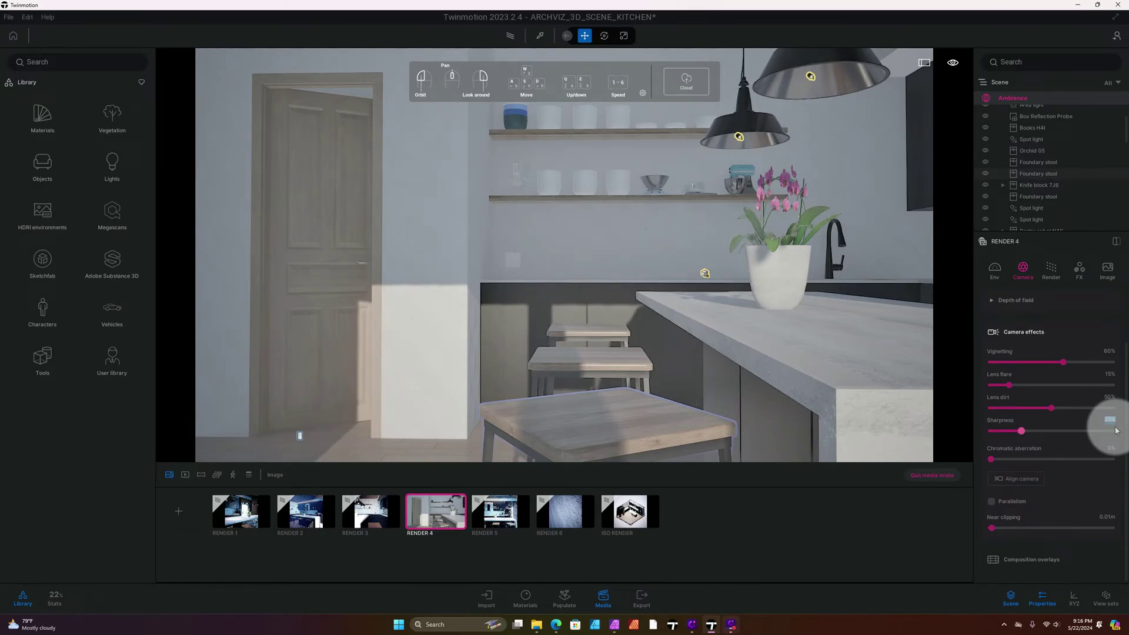
Step: Align the RENDER 4 camera to a kitchen wall surface and enable Parallelism
left_click(1012, 481)
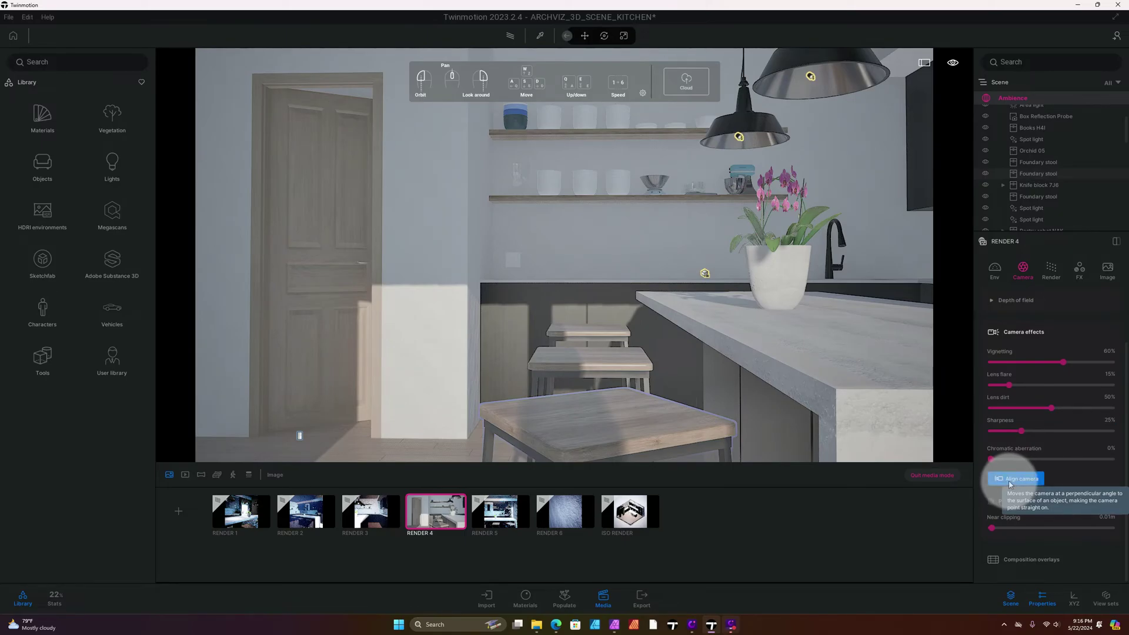
left_click(600, 248)
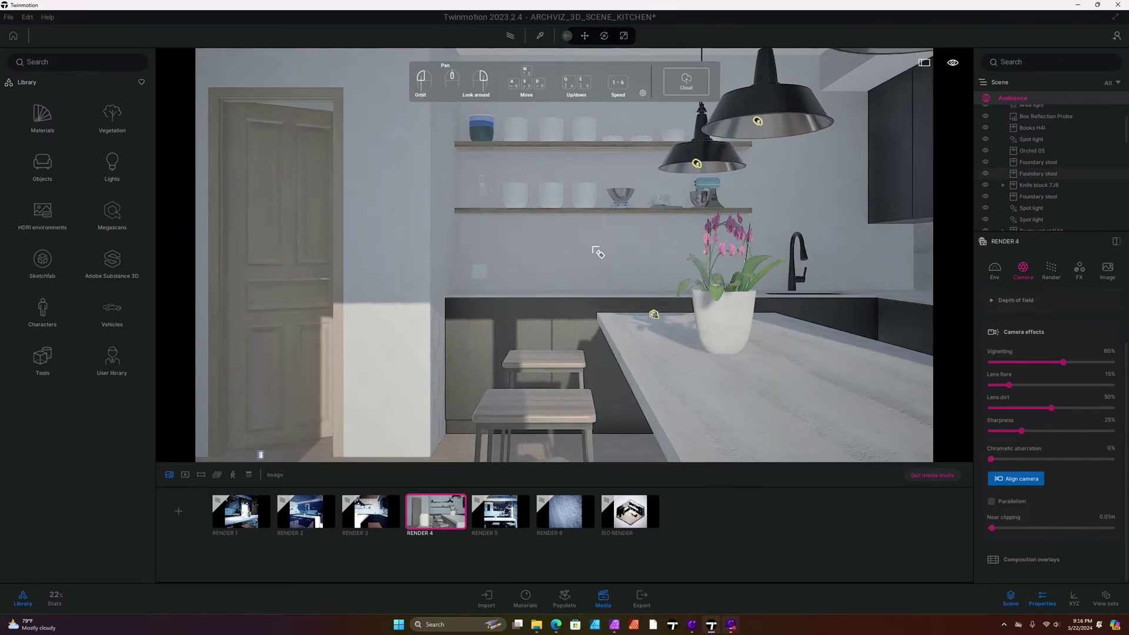
left_click(579, 287)
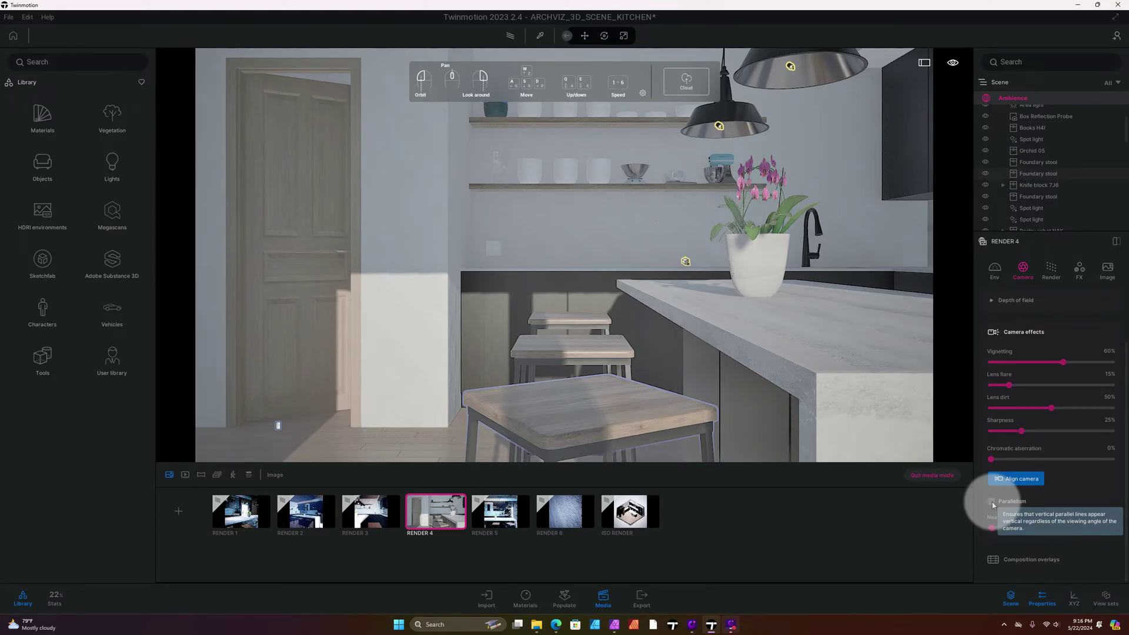
left_click(992, 502)
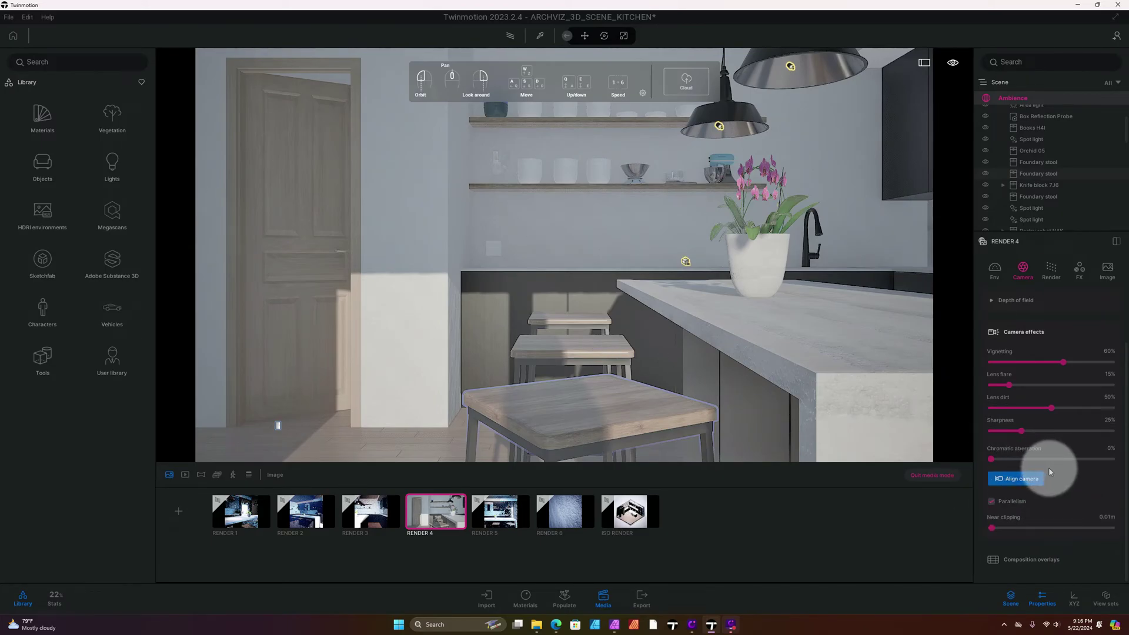
Step: Switch RENDER 4's global illumination to Lumen, briefly previewing mesh conflicts
left_click(1052, 272)
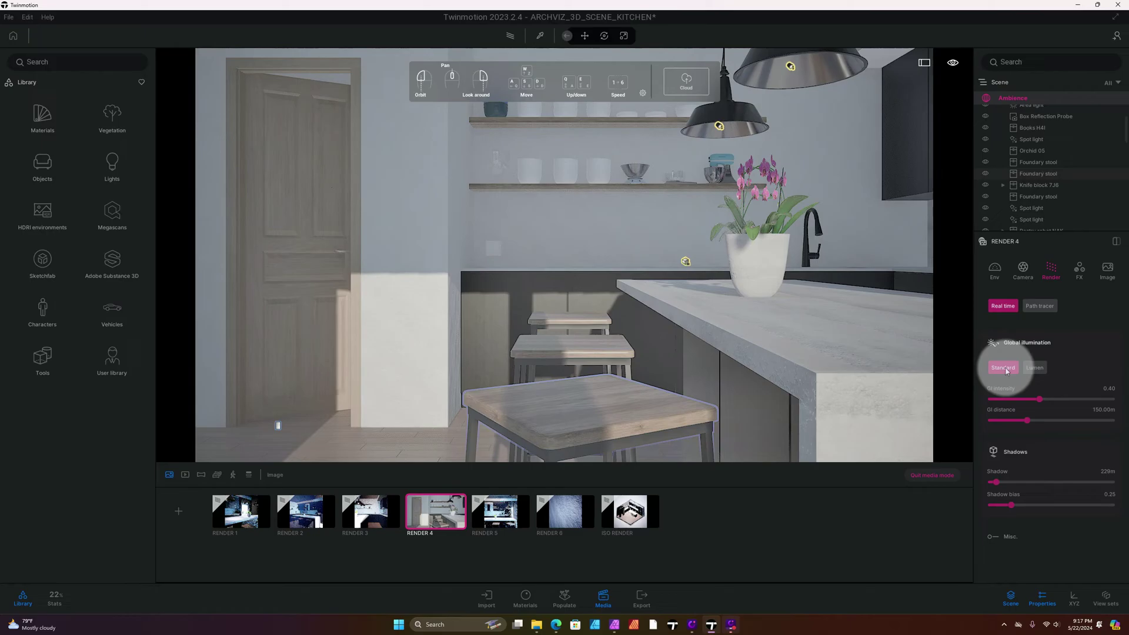
left_click(1036, 369)
scroll(1075, 350, "down", 1)
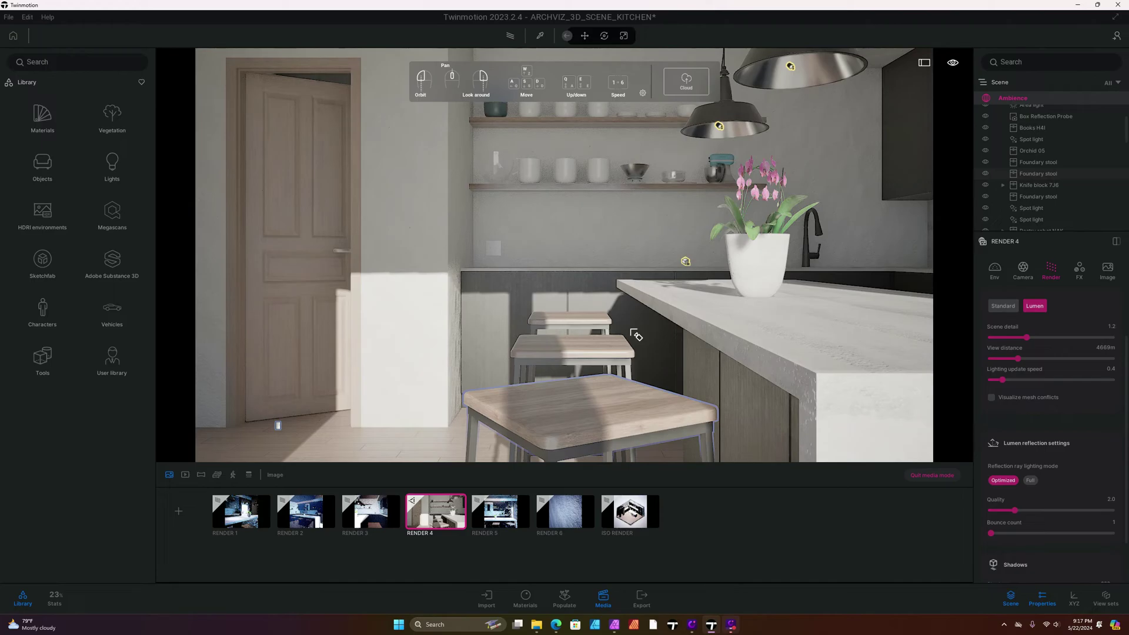
left_click(1034, 320)
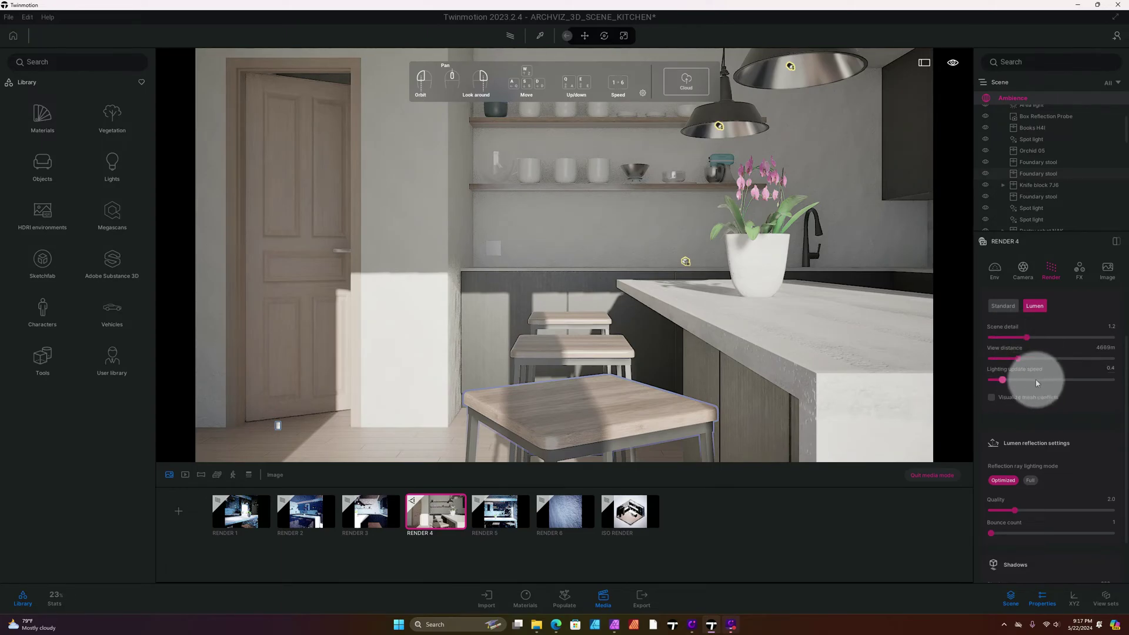
scroll(1050, 380, "down", 1)
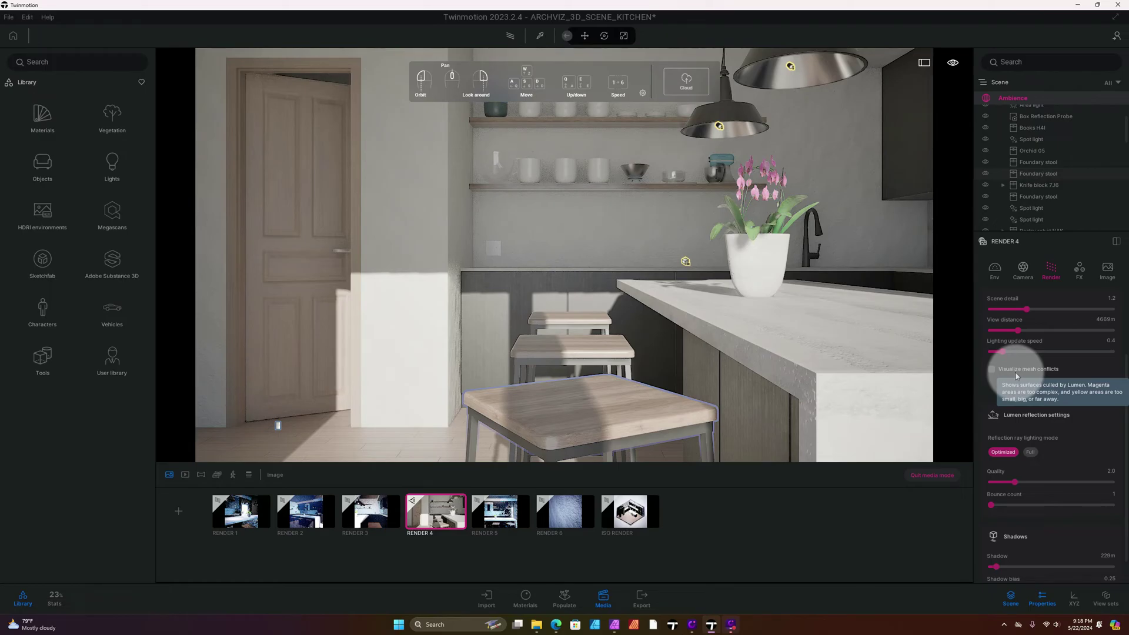
left_click(992, 370)
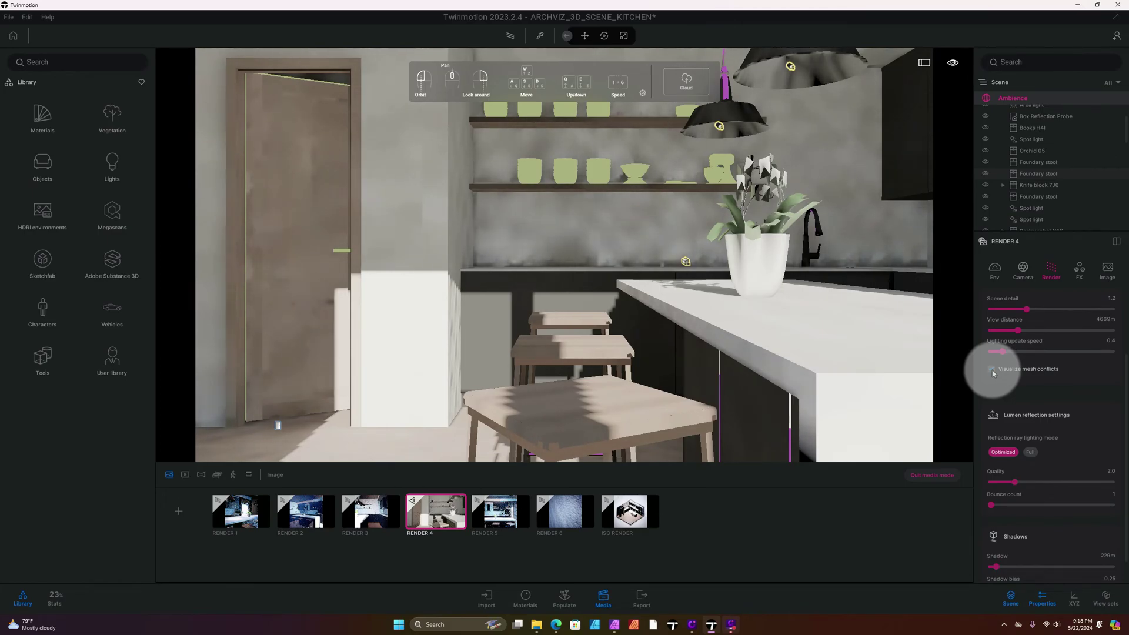
left_click(992, 371)
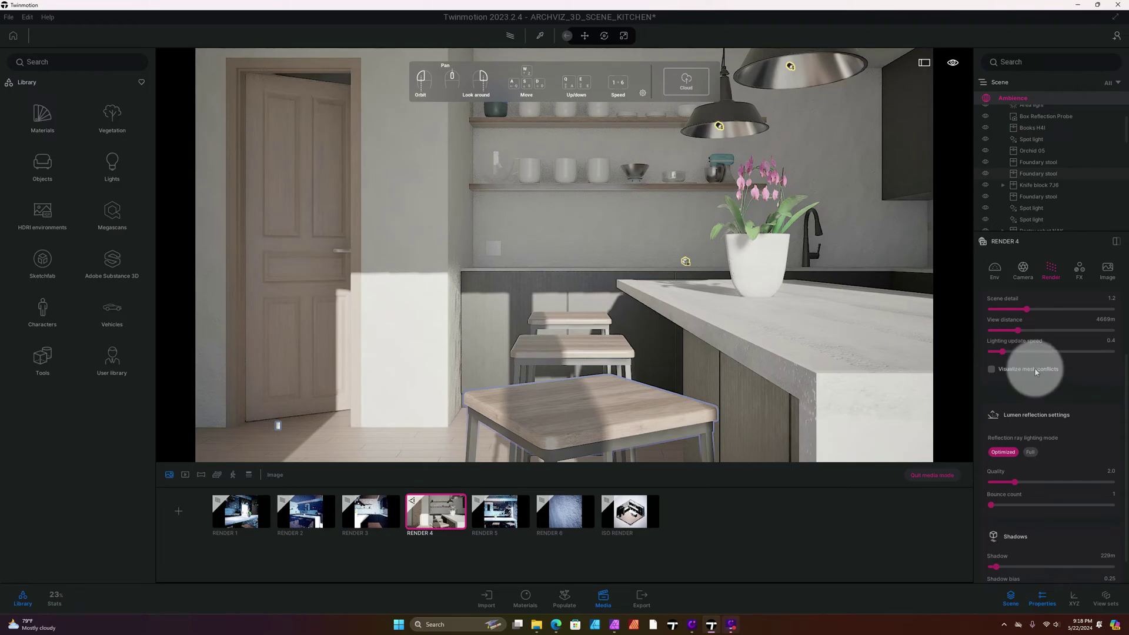
scroll(1058, 338, "up", 2)
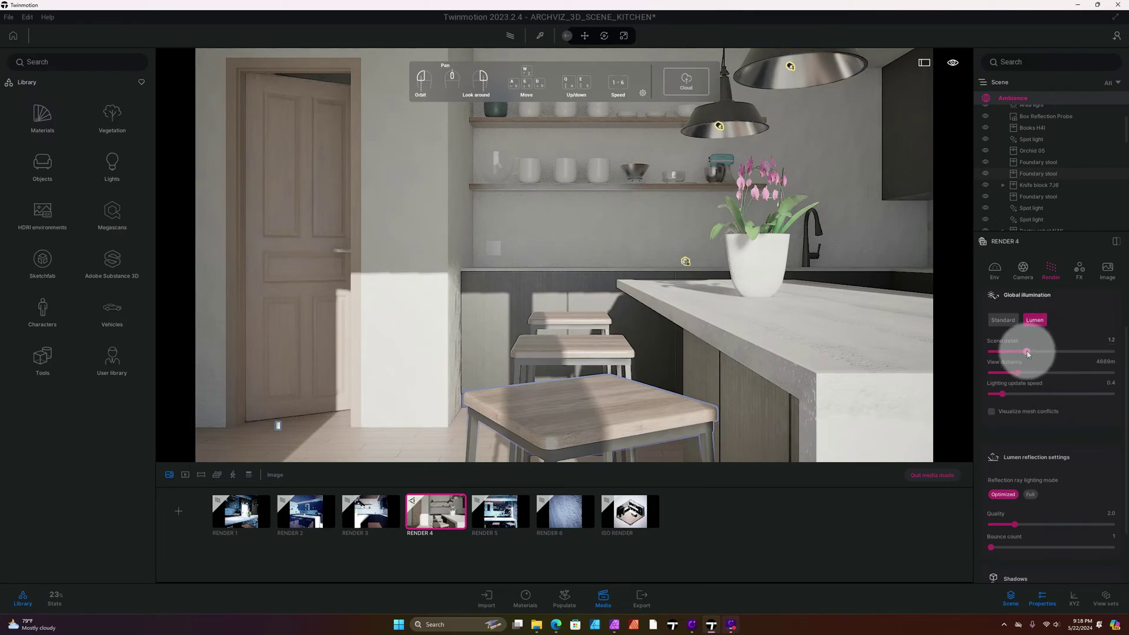
Step: Set Lumen scene detail to 3.0 and lower the view distance to 50
left_click(1111, 340)
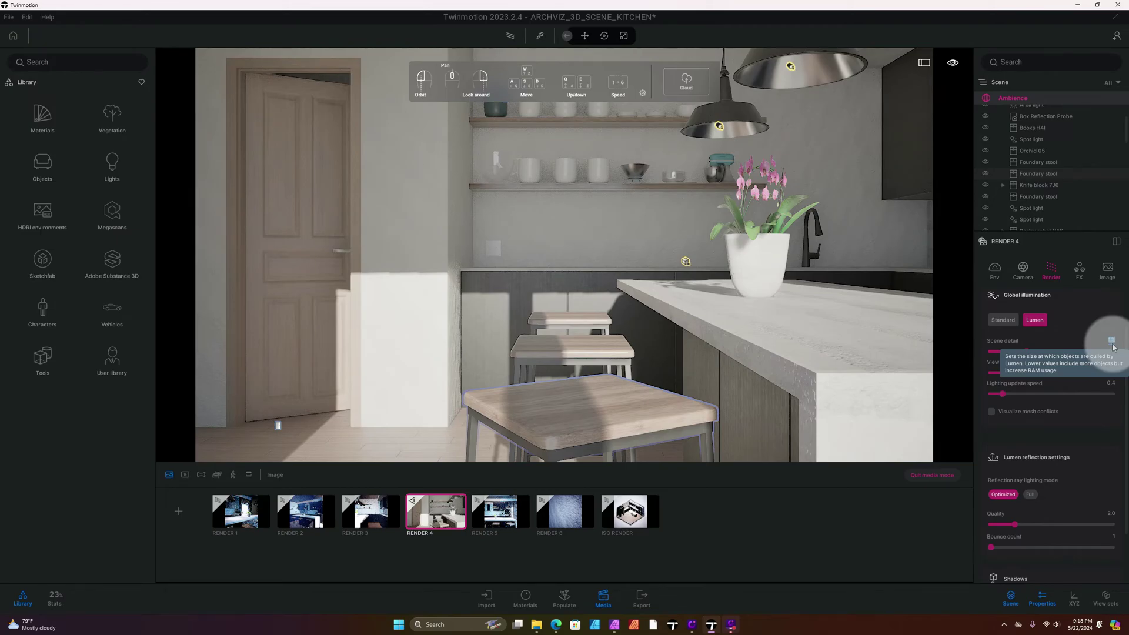
type("3.")
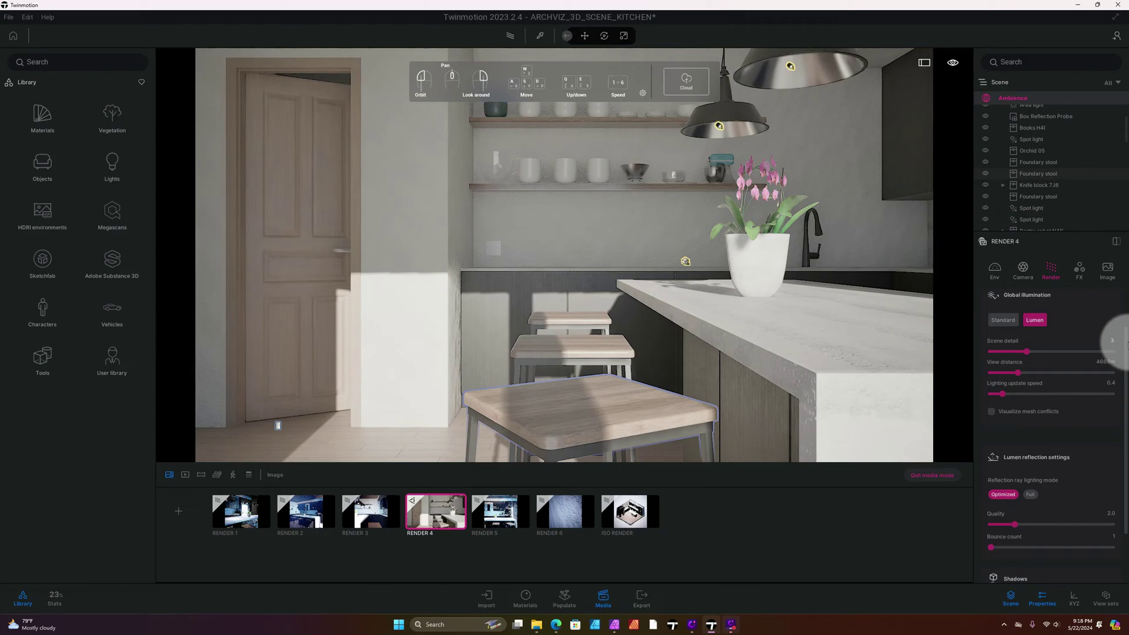
type("0")
key("Return")
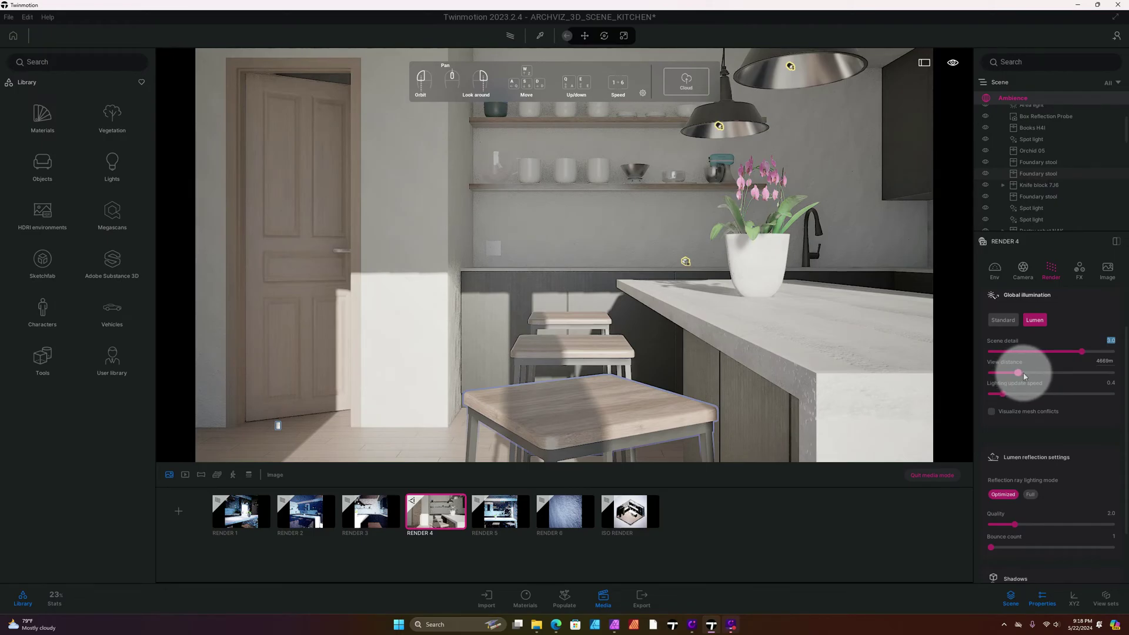
scroll(1026, 377, "down", 1)
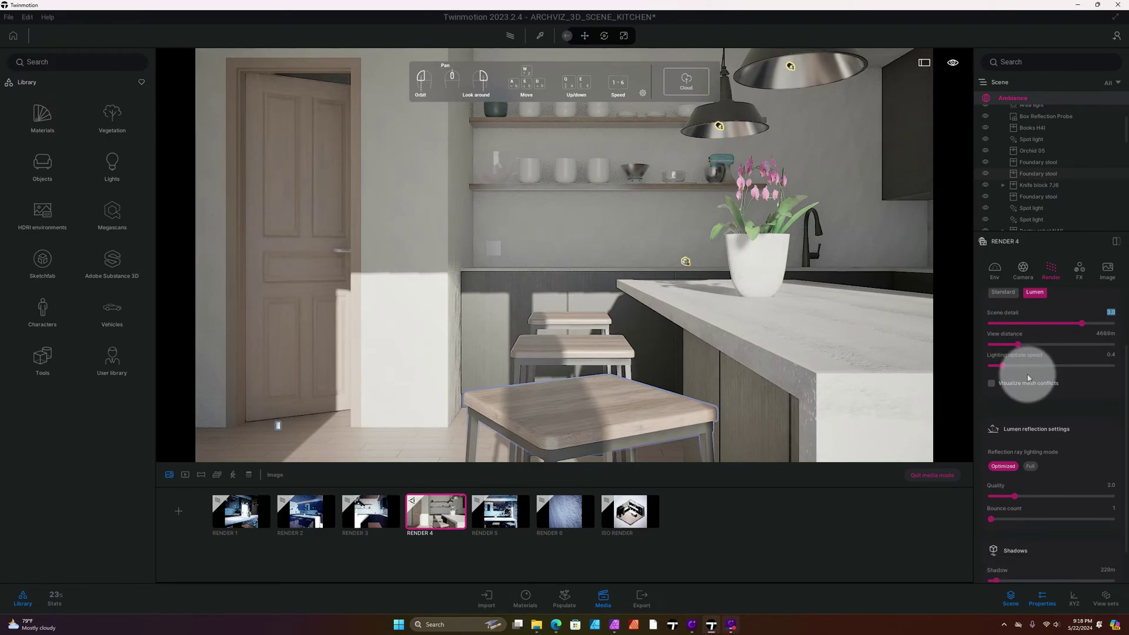
scroll(1028, 377, "down", 1)
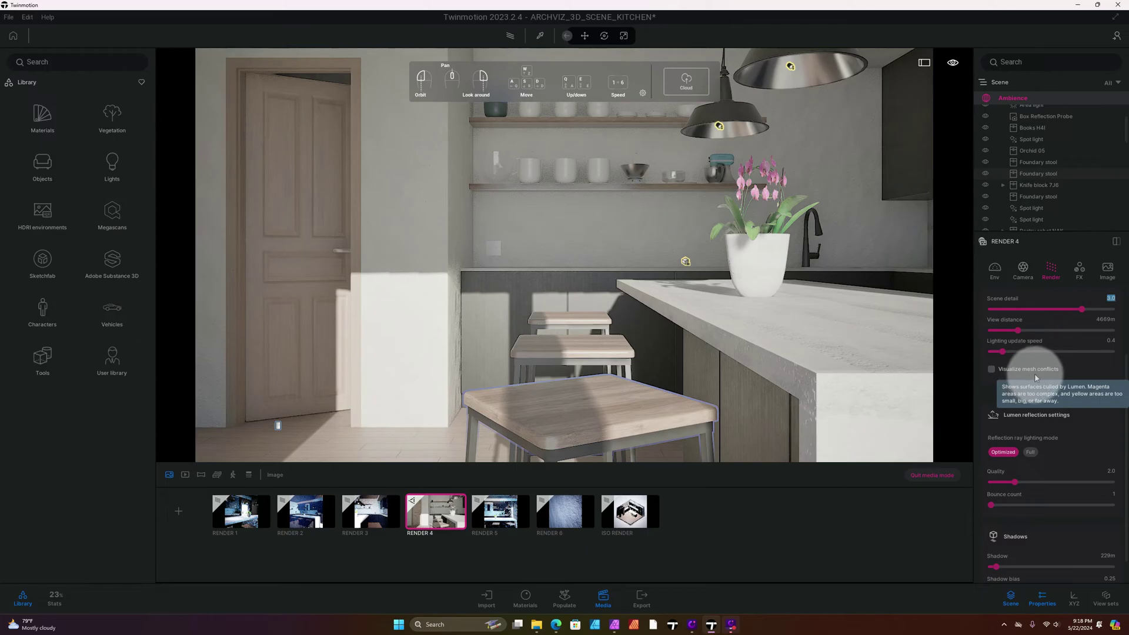
mouse_move(1022, 329)
left_mouse_down()
mouse_move(1046, 328)
mouse_move(1021, 329)
left_mouse_up()
left_click(1106, 321)
left_click_drag(1112, 322, 1080, 325)
type("50")
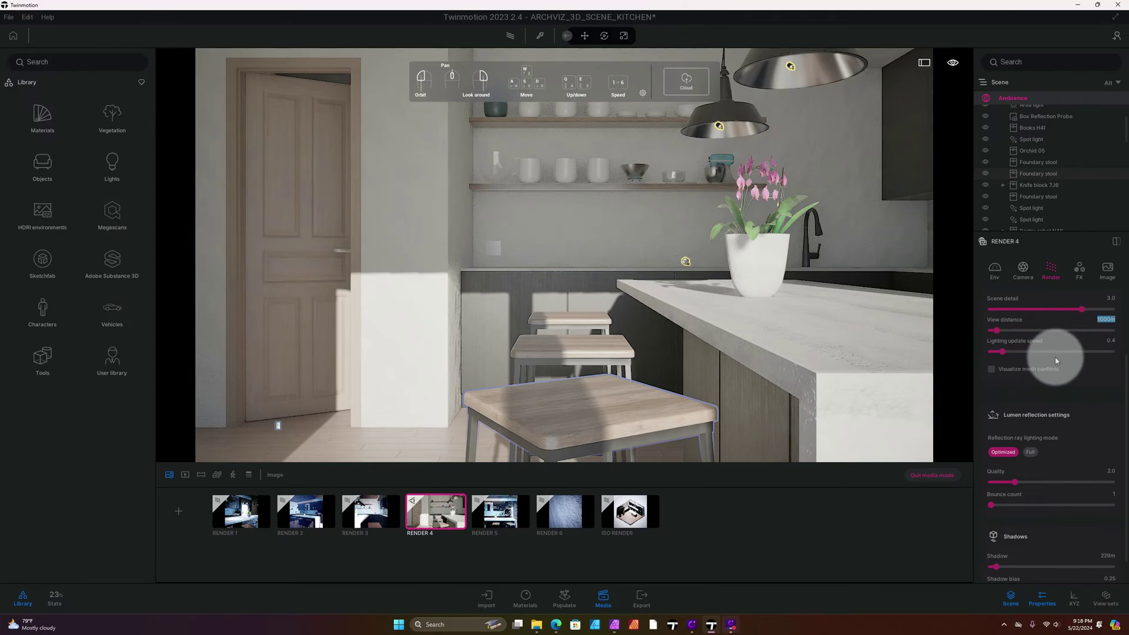
scroll(1055, 360, "down", 1)
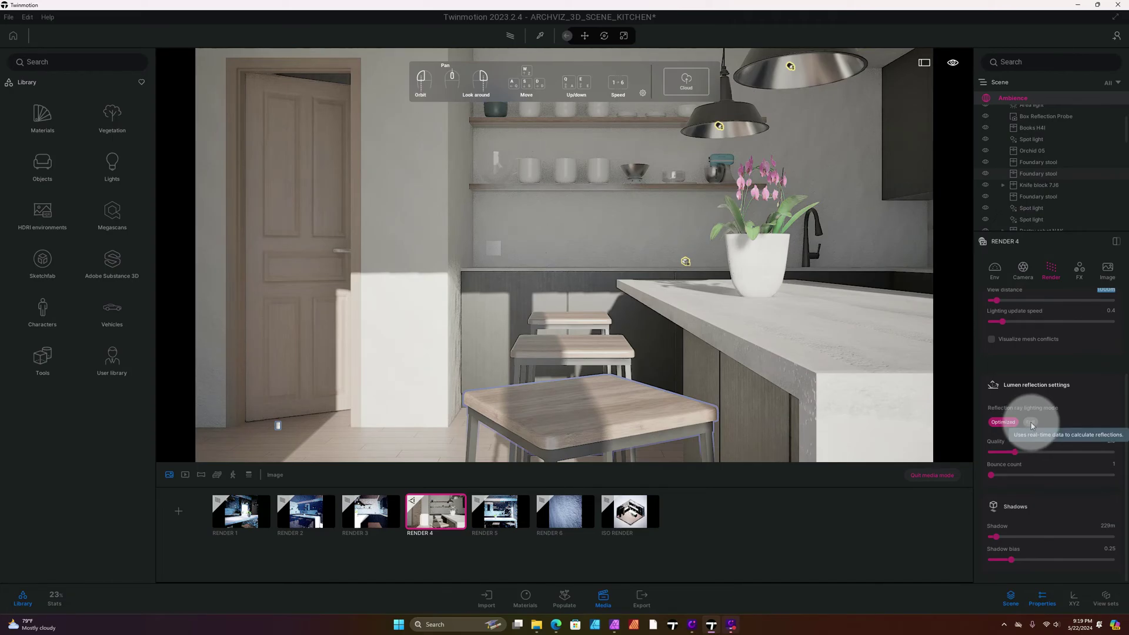
Step: Use Full reflection ray lighting with quality 5.0 and 4 bounces
left_click(1031, 423)
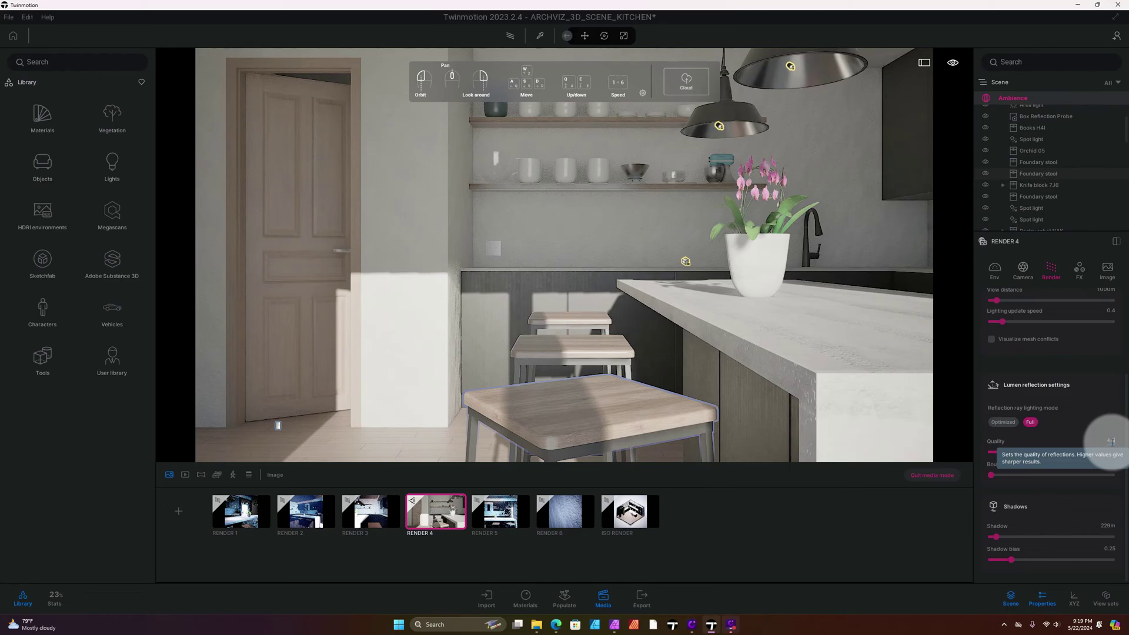
left_click(1111, 442)
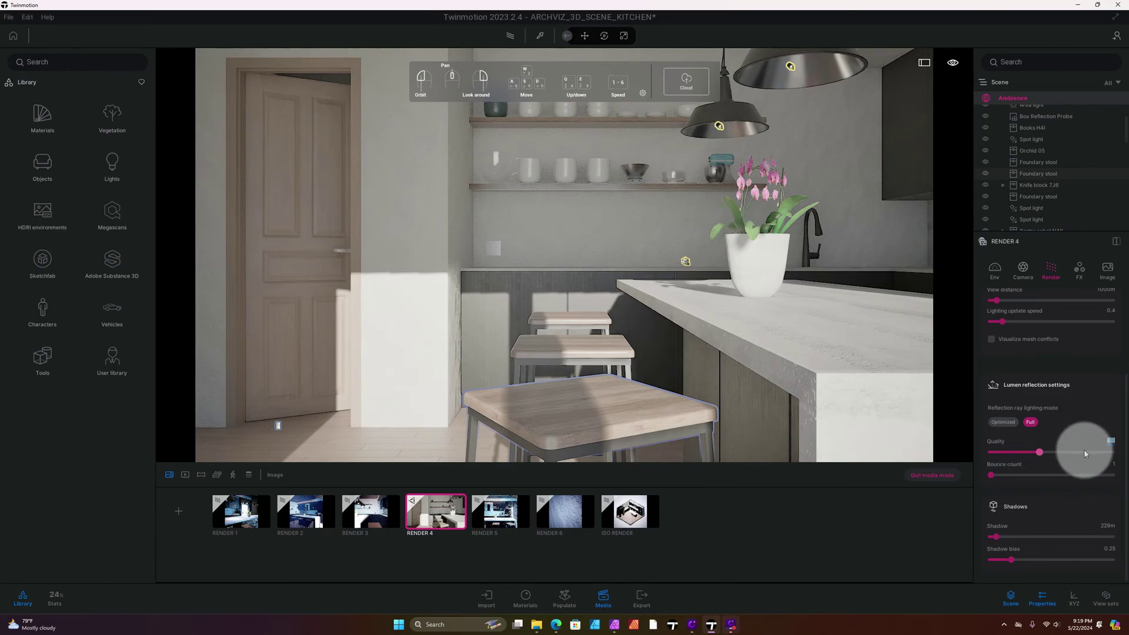
left_click_drag(1039, 451, 1064, 452)
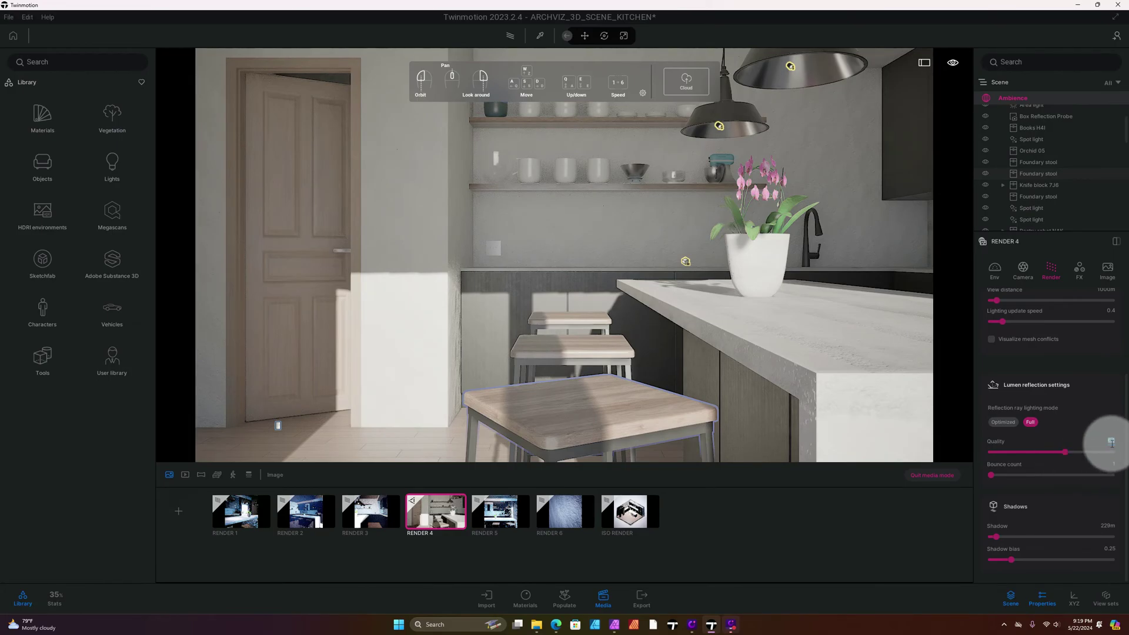
type("5")
key("Return")
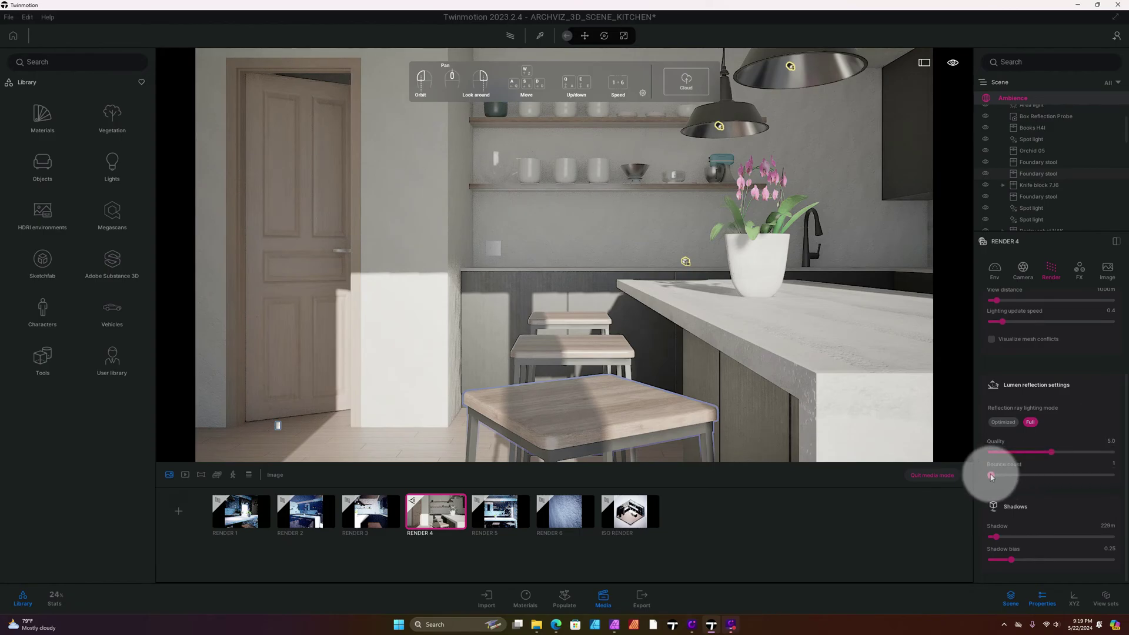
left_click_drag(990, 476, 1036, 475)
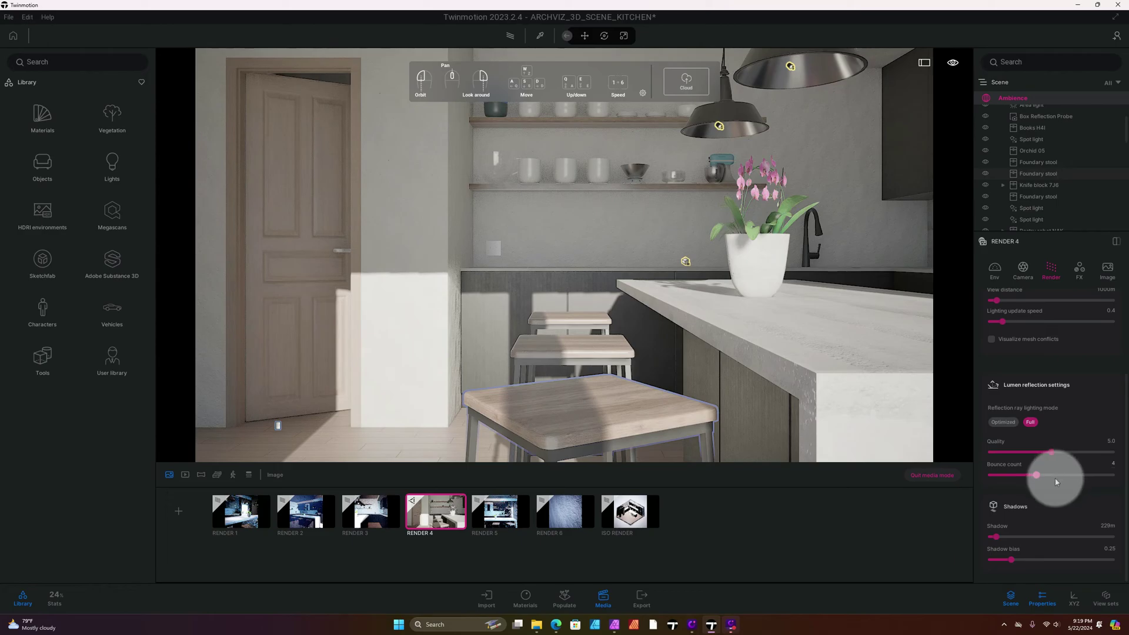
Step: Set the shadow distance to 500m
mouse_move(999, 542)
left_mouse_down()
mouse_move(1037, 536)
mouse_move(1011, 537)
left_mouse_up()
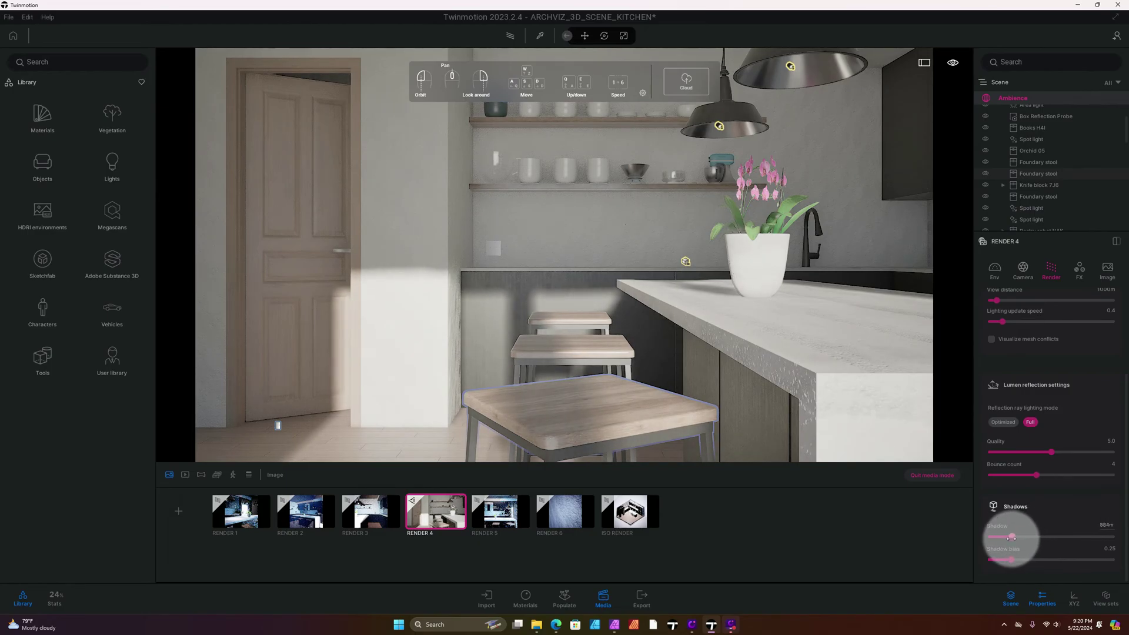
left_click(1107, 526)
type("500")
key("Return")
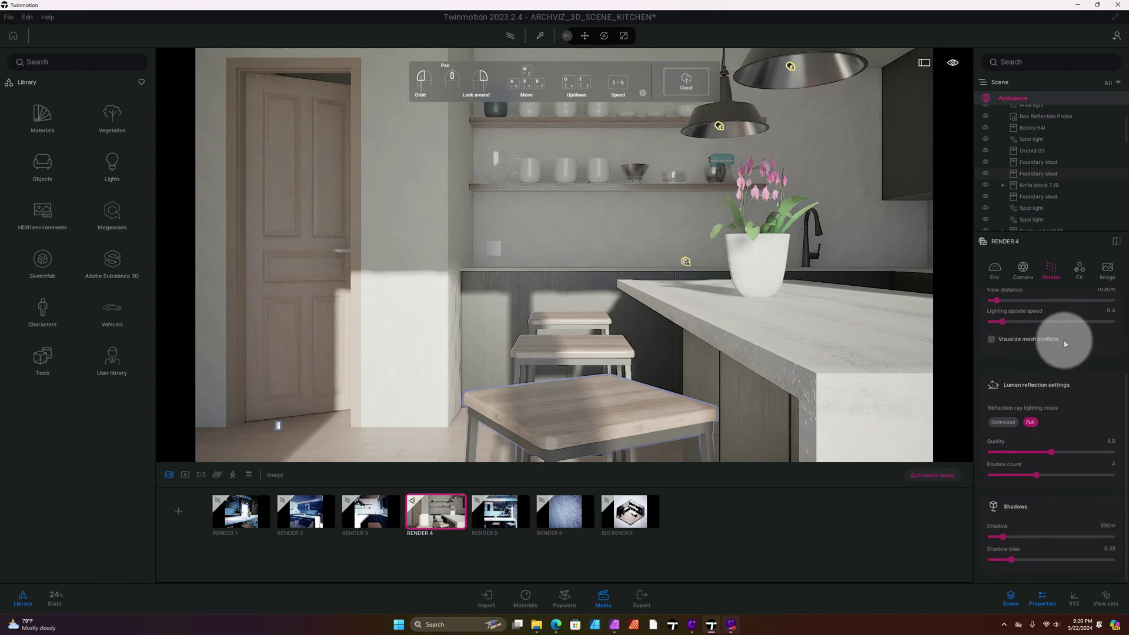
mouse_move(1065, 343)
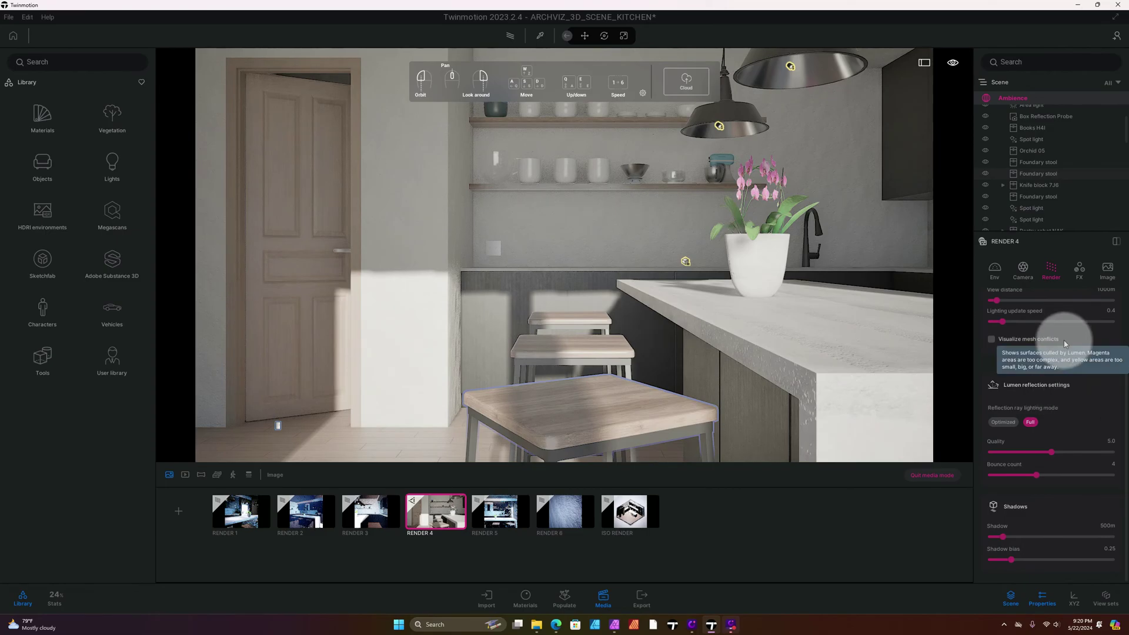
Step: In the FX tab's Color grading, set Contrast to 40% and Saturation to 55%
left_click(1078, 271)
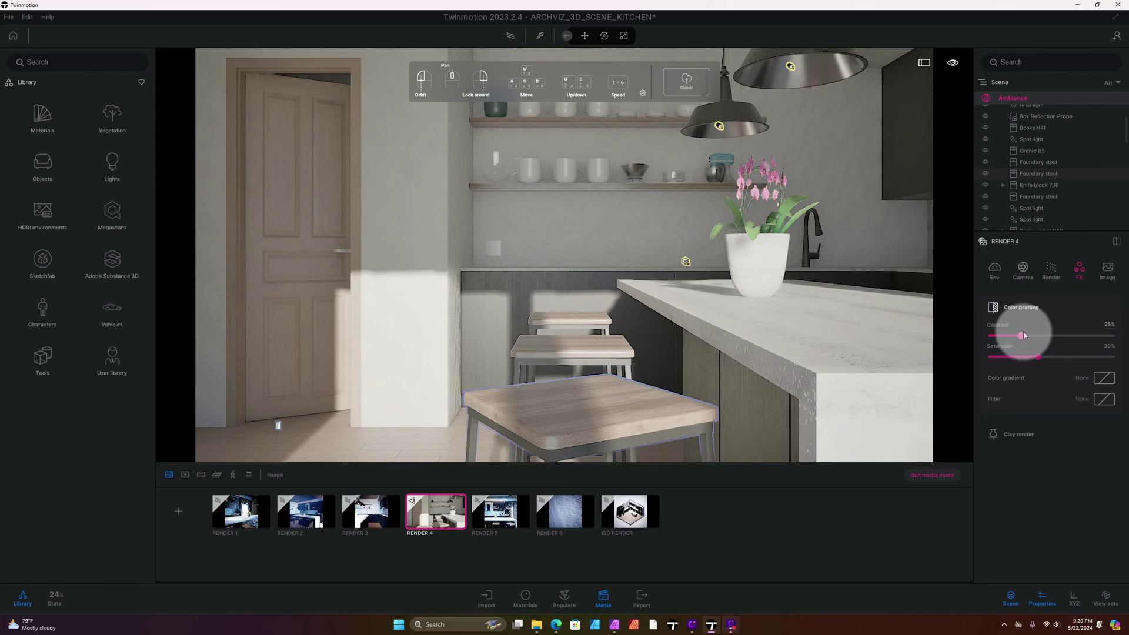
left_click(1109, 324)
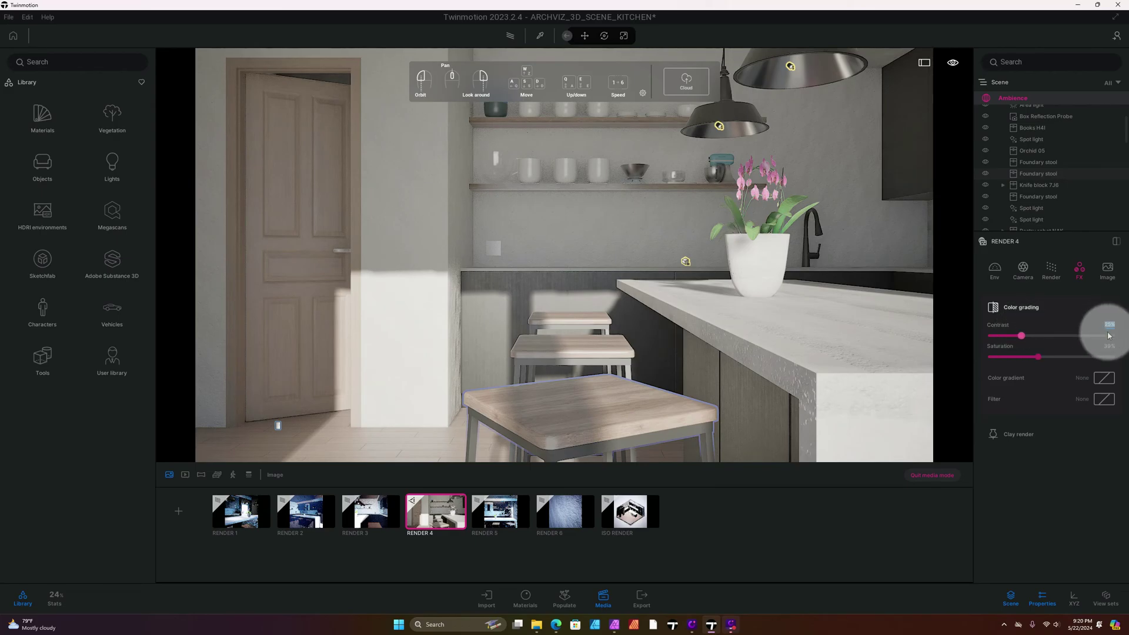
type("40")
key("Return")
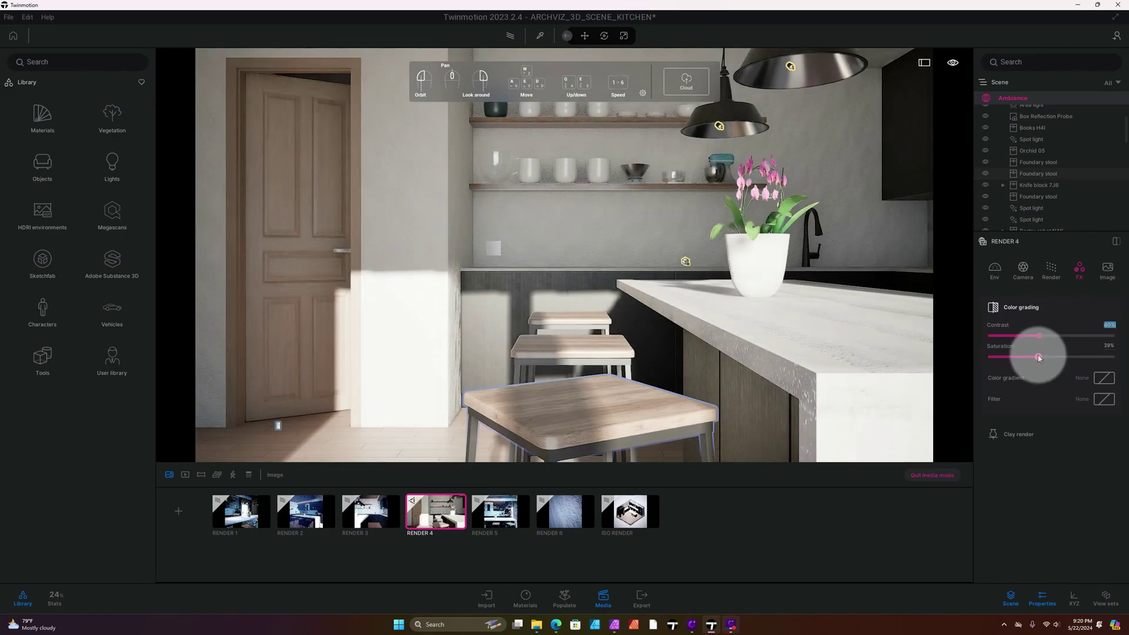
left_click(1109, 347)
type("55")
key("Return")
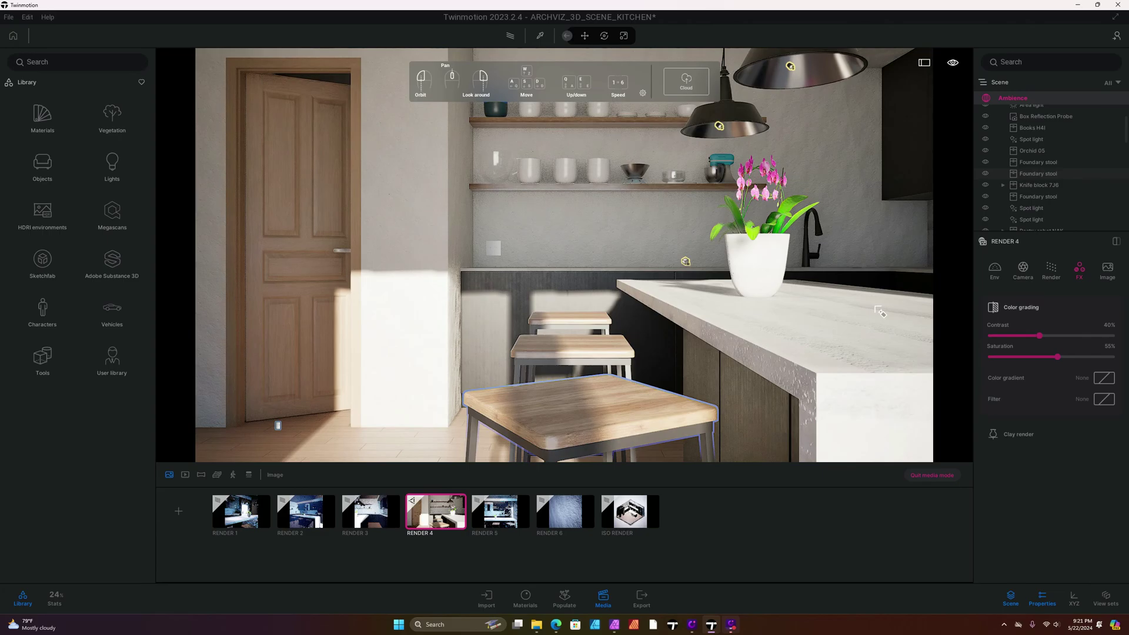
Step: Pick the Day Midday preset from the Color gradient list and close the list
left_click(1097, 384)
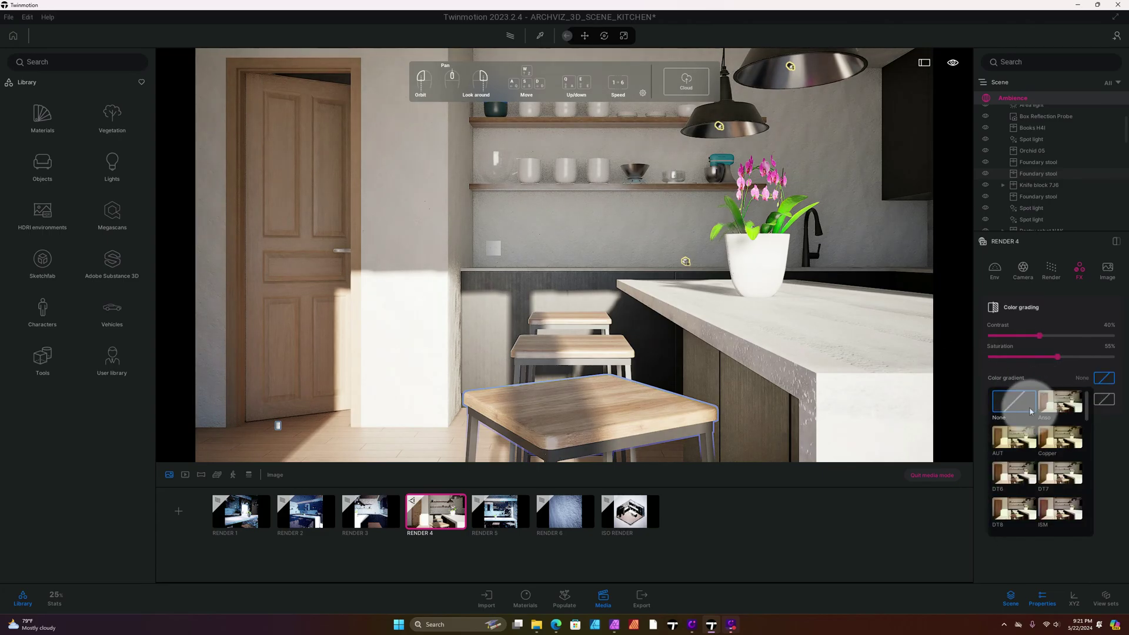
scroll(1024, 414, "down", 3)
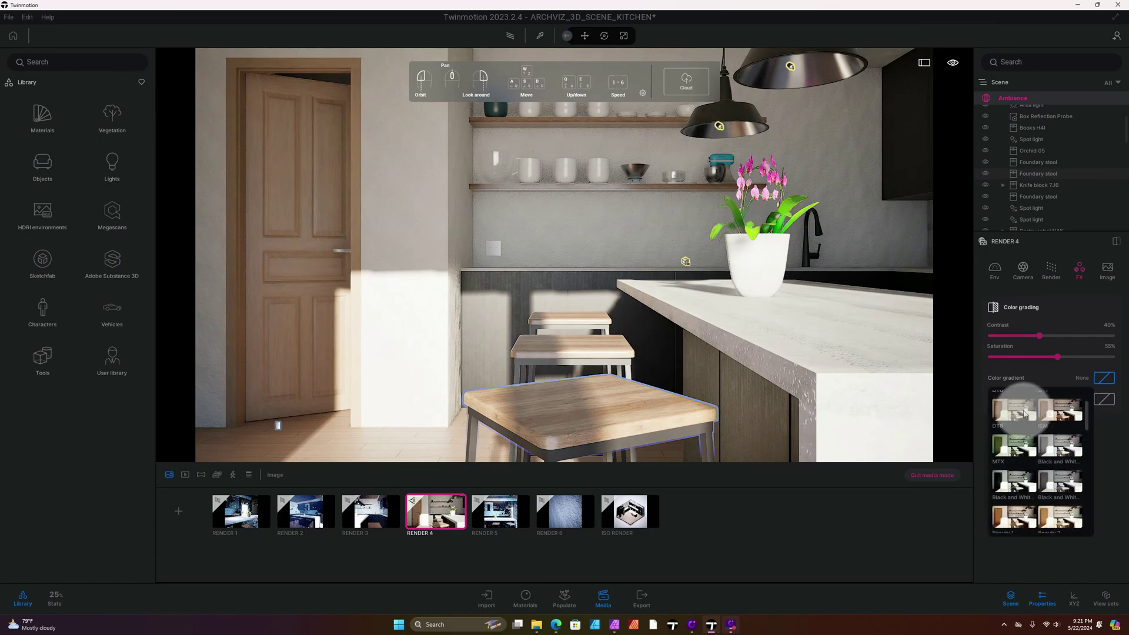
scroll(1023, 414, "down", 1)
scroll(1023, 415, "down", 3)
scroll(1023, 414, "down", 4)
scroll(1023, 415, "down", 2)
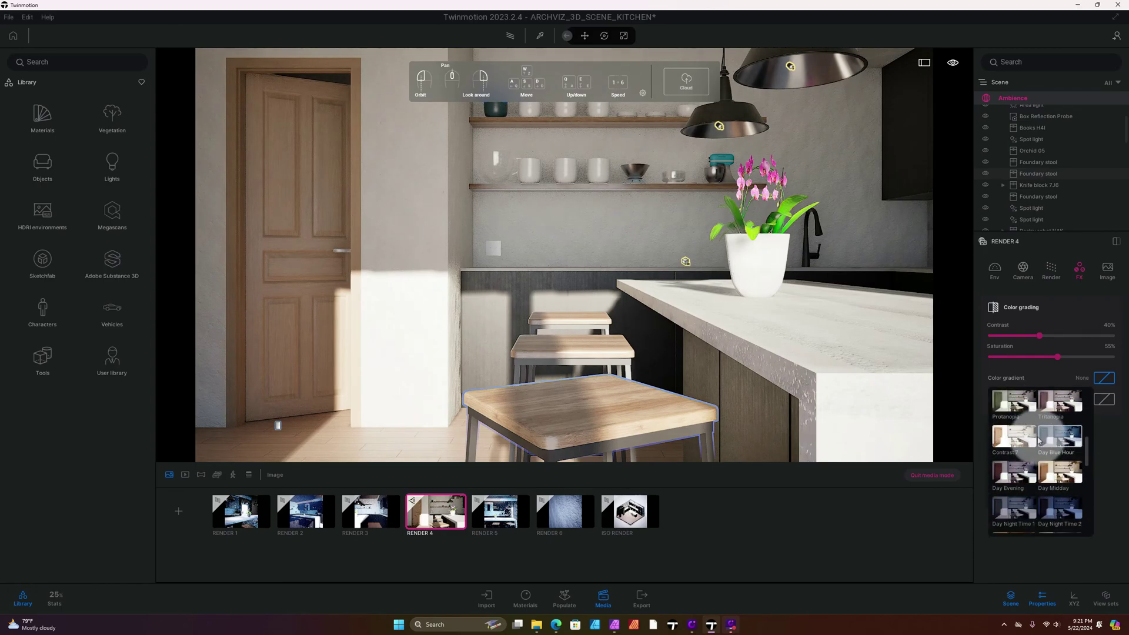
left_click(1059, 472)
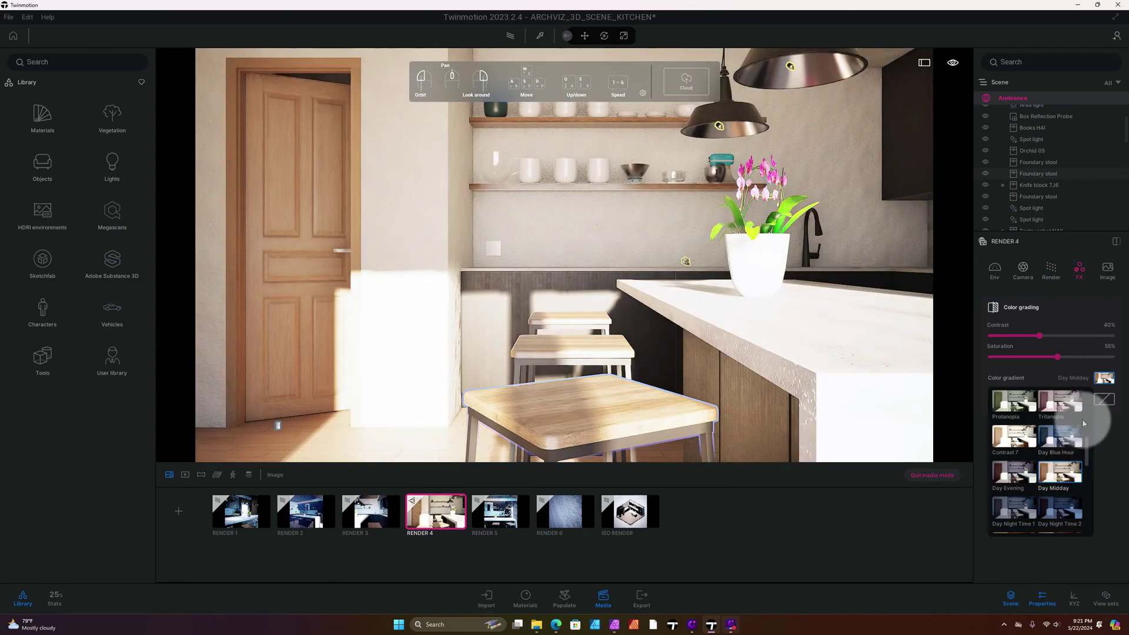
left_click(1111, 429)
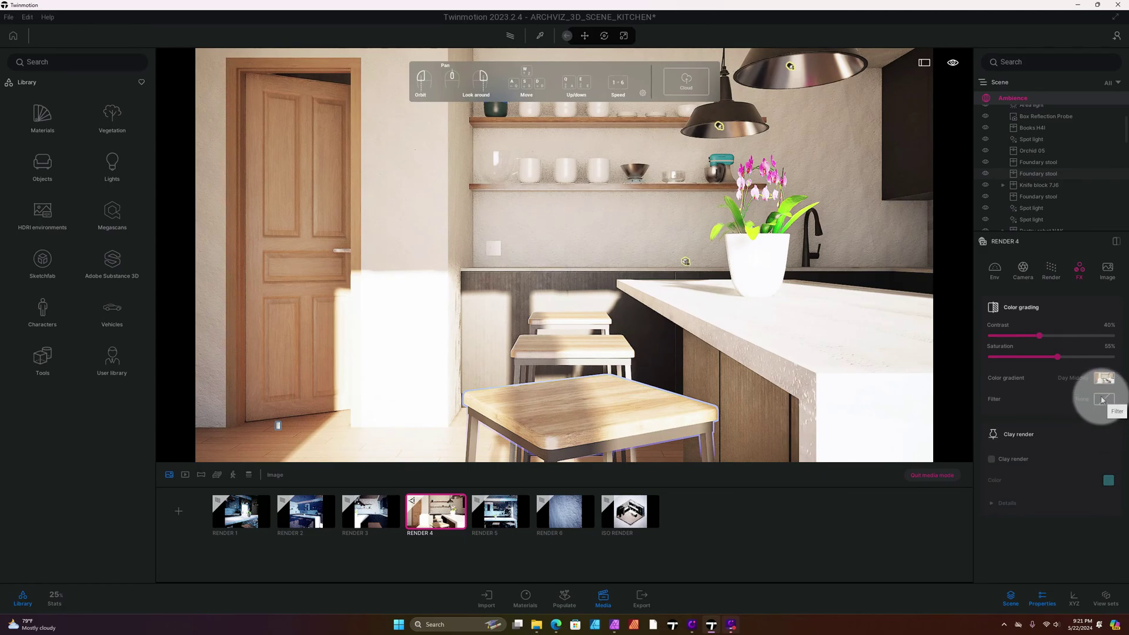
Step: Set the Image output size to 4K UHD (3840 × 2160), then return to the Env settings
left_click(1104, 275)
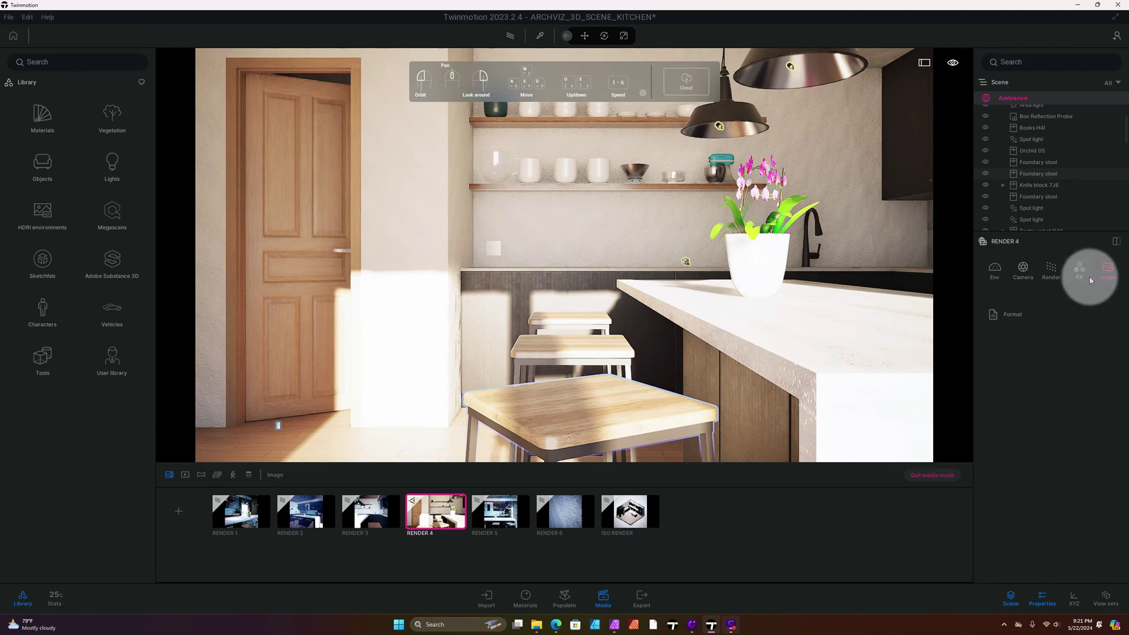
left_click(1028, 315)
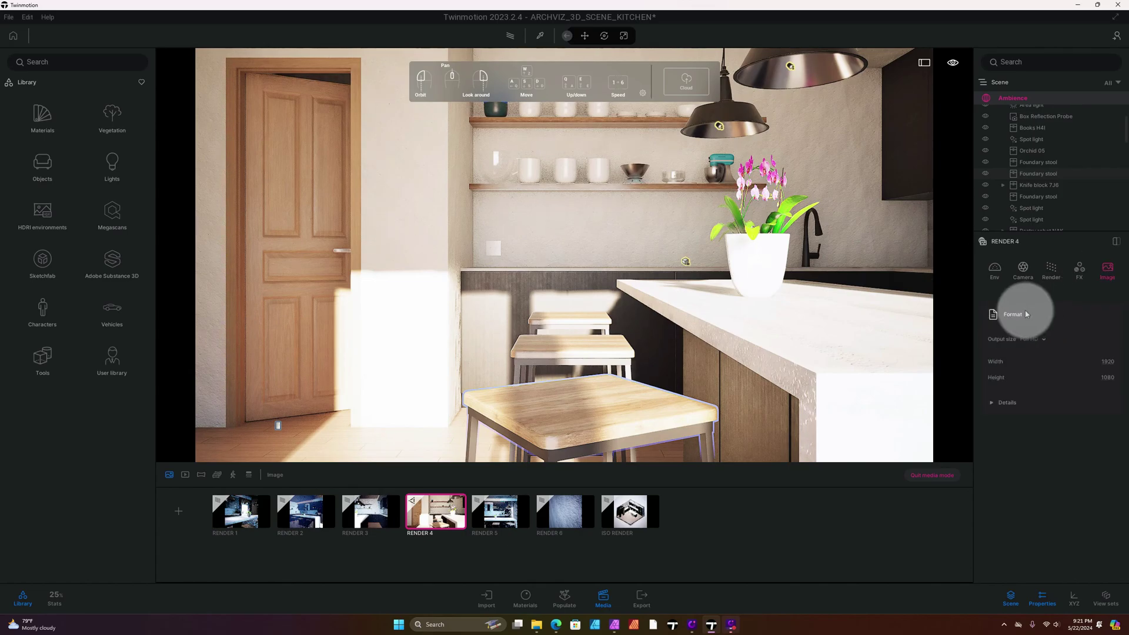
left_click(1043, 339)
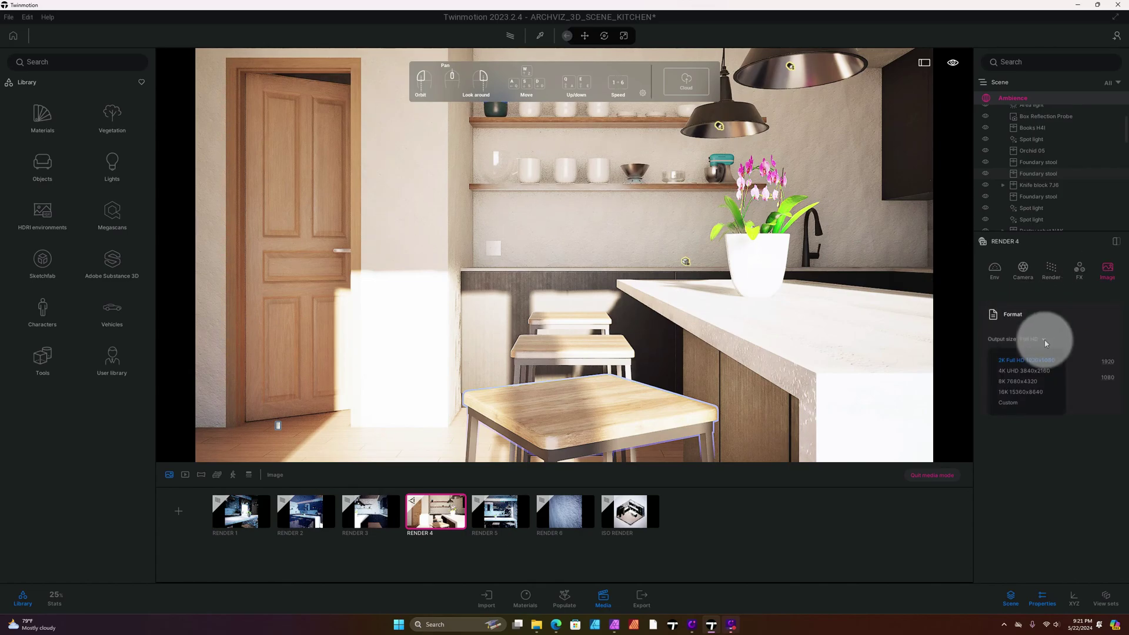
left_click(1012, 366)
left_click(1071, 313)
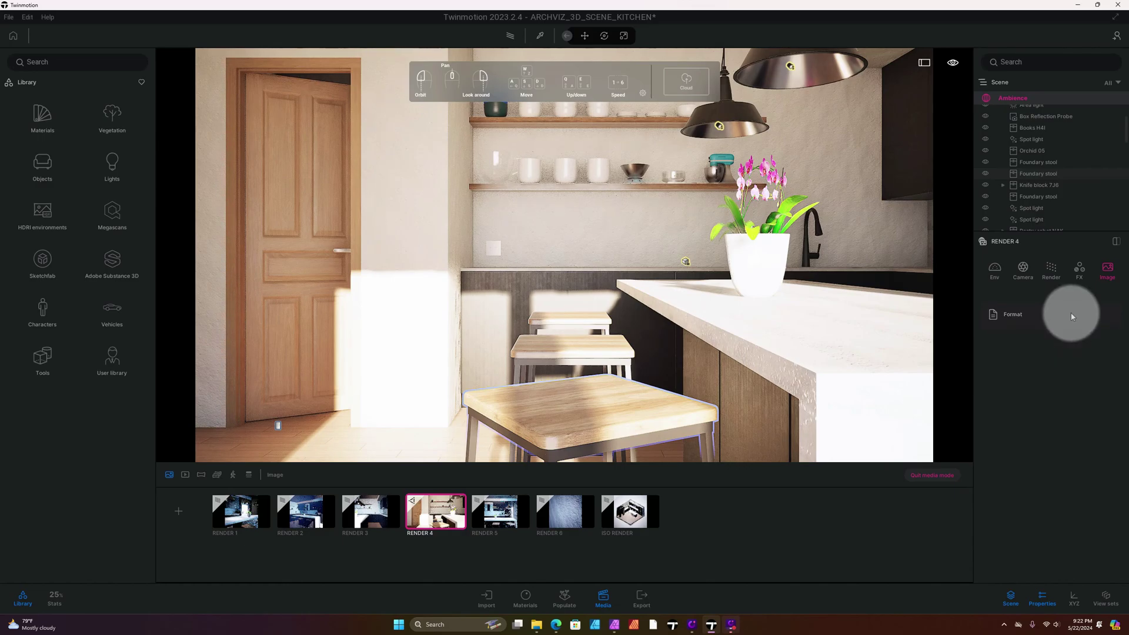
left_click(1066, 313)
left_click(1011, 402)
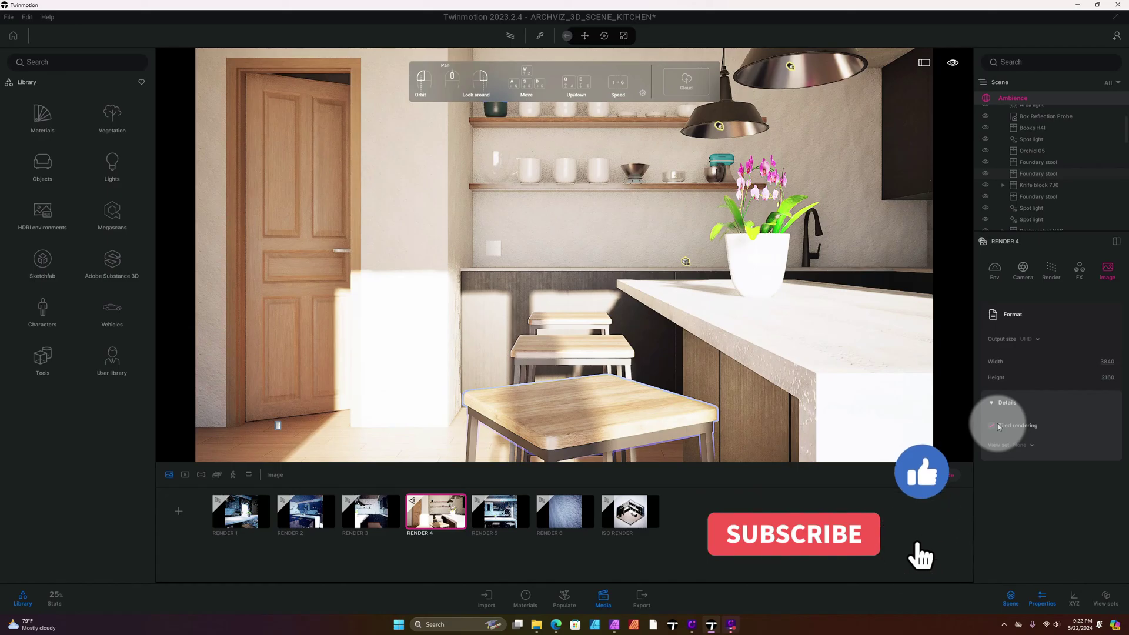
mouse_move(1001, 427)
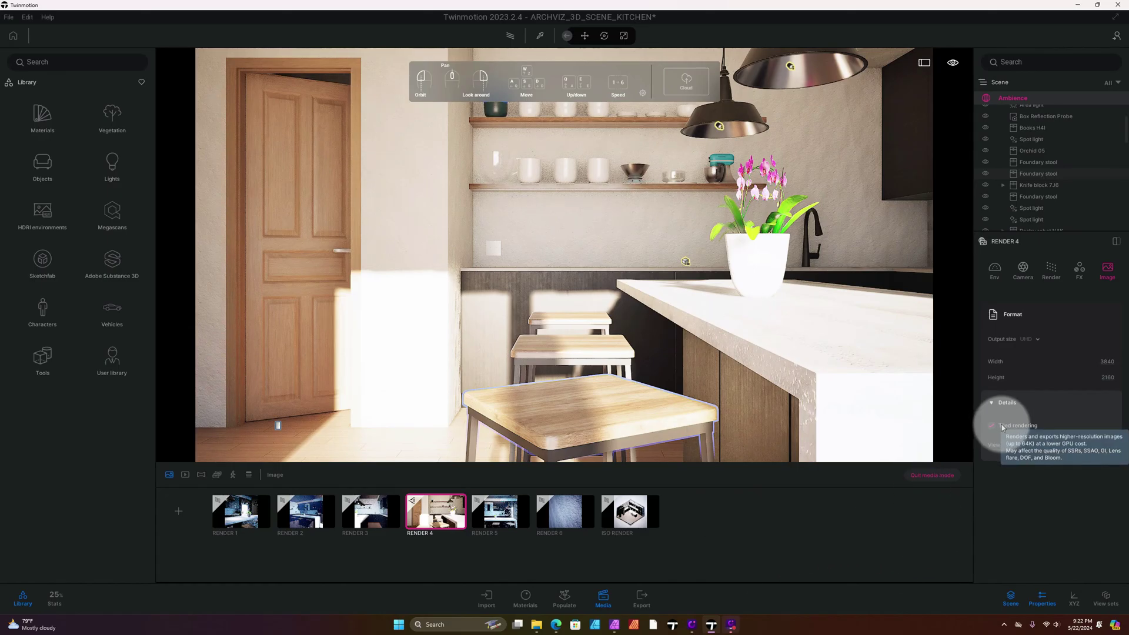
left_click(1006, 402)
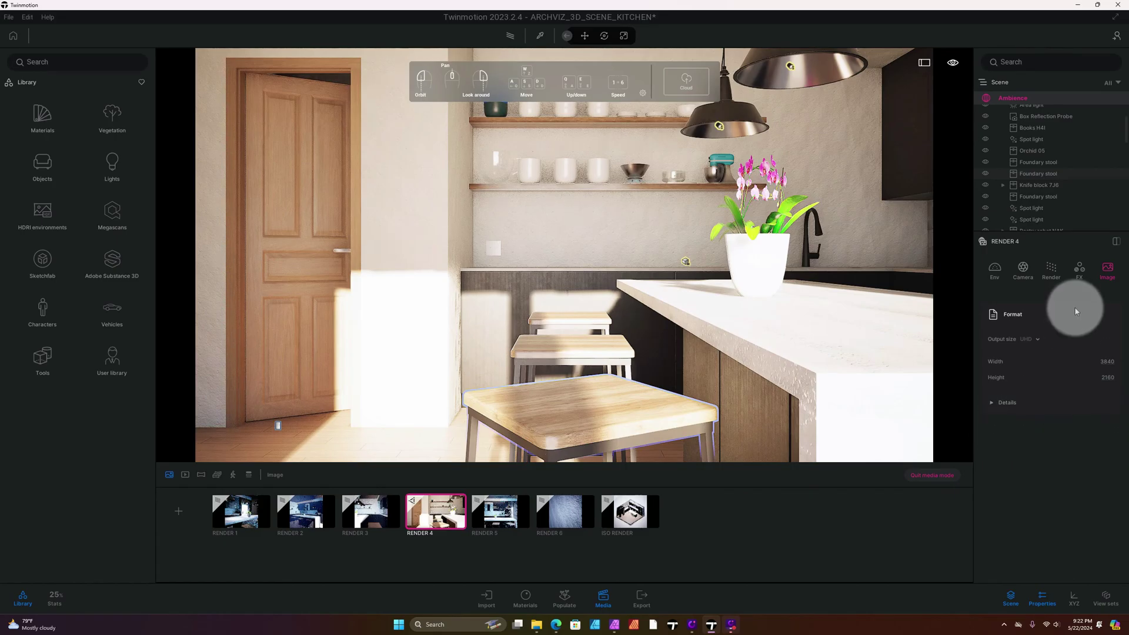
left_click(1000, 275)
Step: Review RENDER 4's Env and Lumen settings, ending on FX colour grading (55% saturation, Day Midday)
scroll(1033, 344, "up", 3)
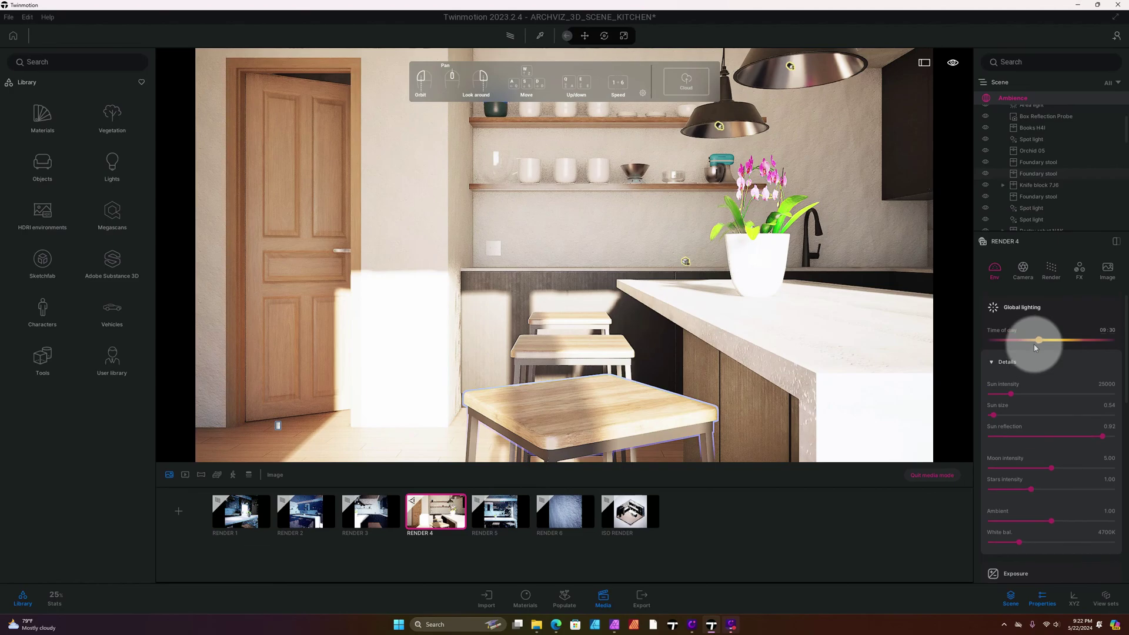
scroll(1033, 353, "down", 3)
scroll(1033, 364, "down", 9)
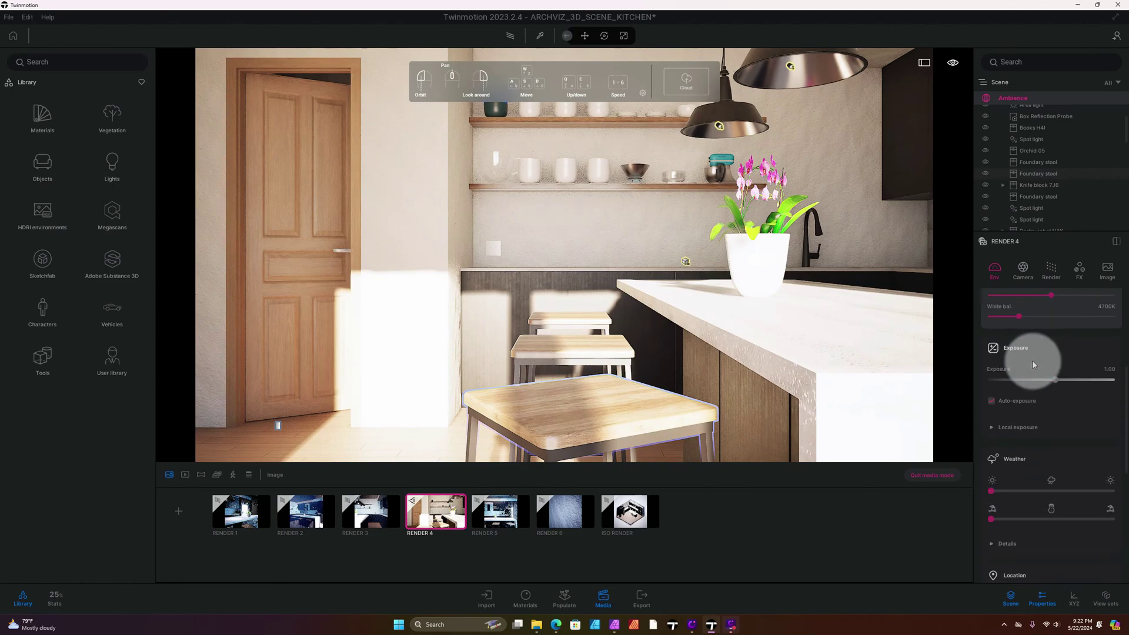
scroll(1034, 364, "down", 8)
scroll(1033, 364, "down", 5)
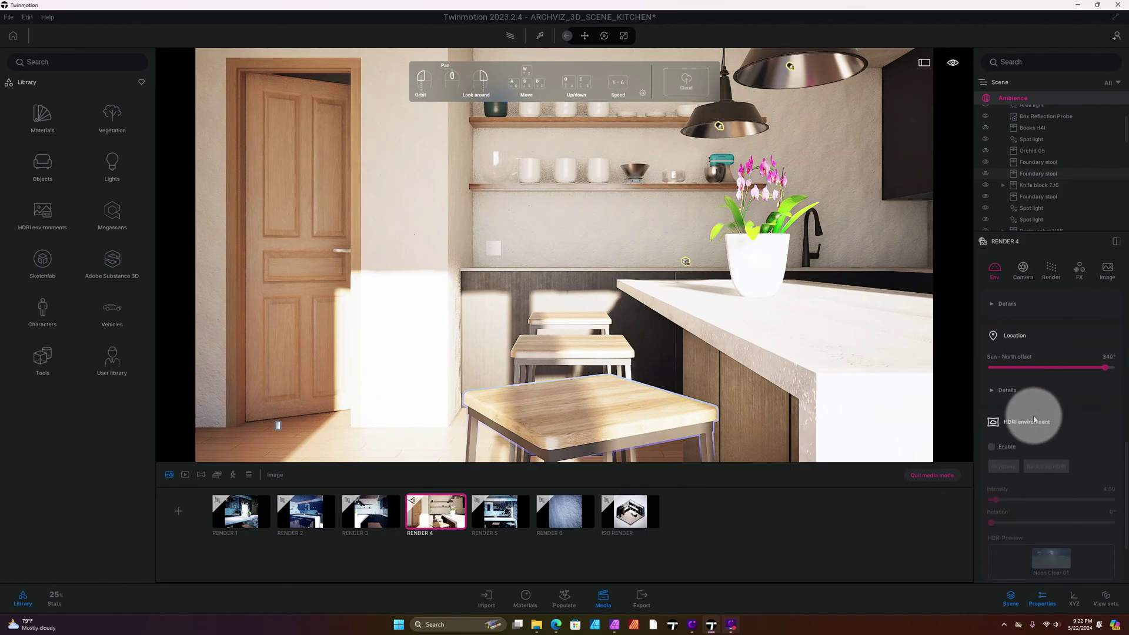
scroll(1035, 420, "up", 5)
left_click(1049, 275)
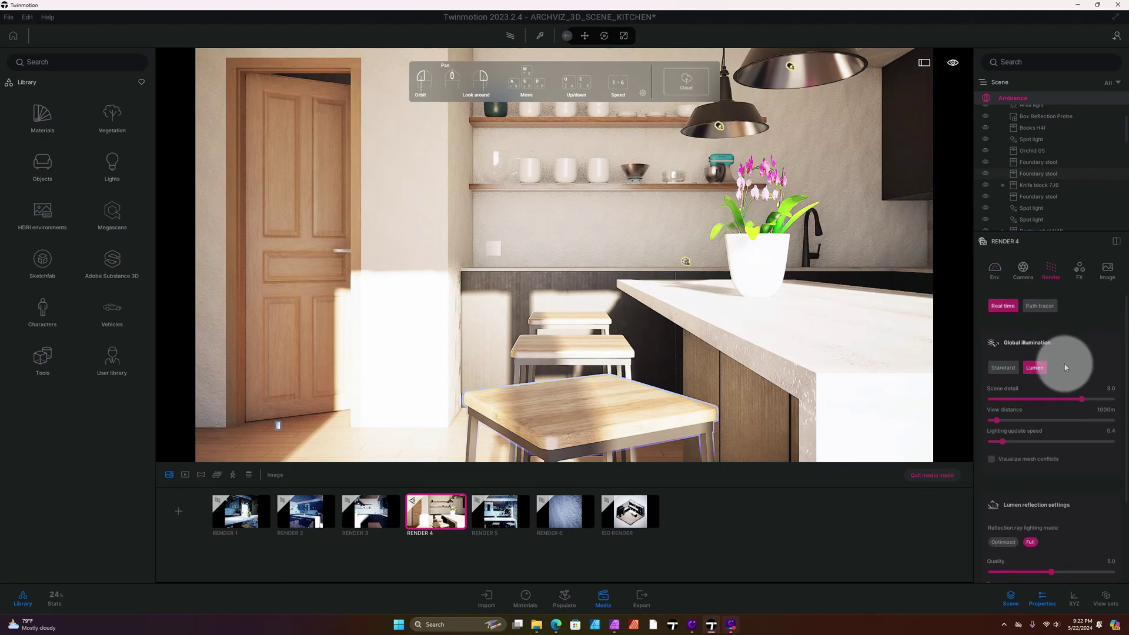
left_click(1074, 273)
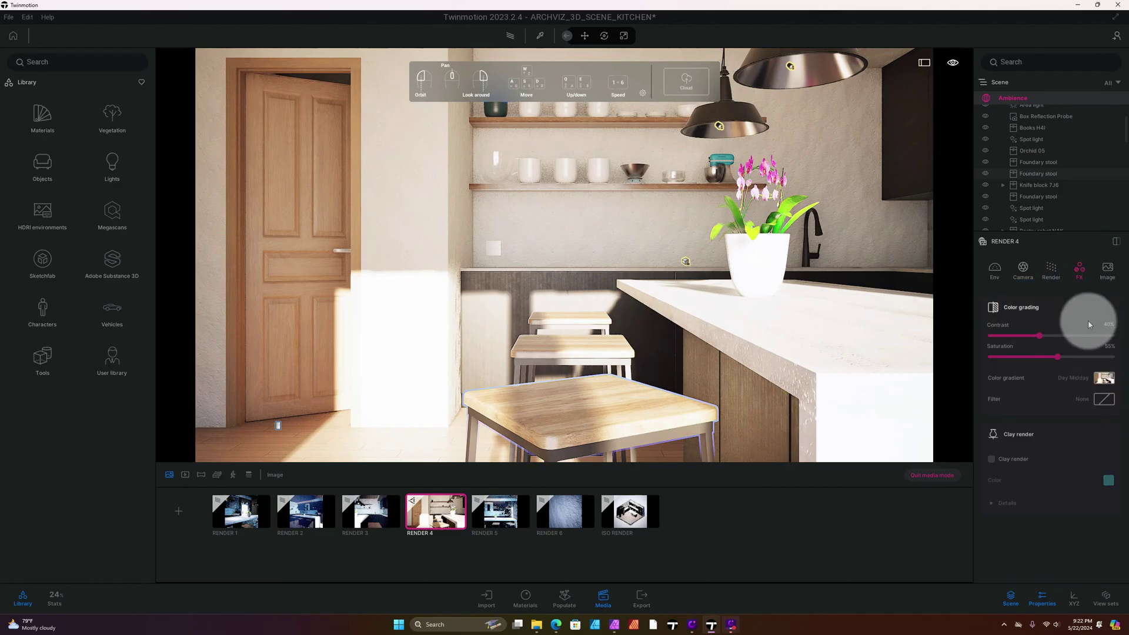